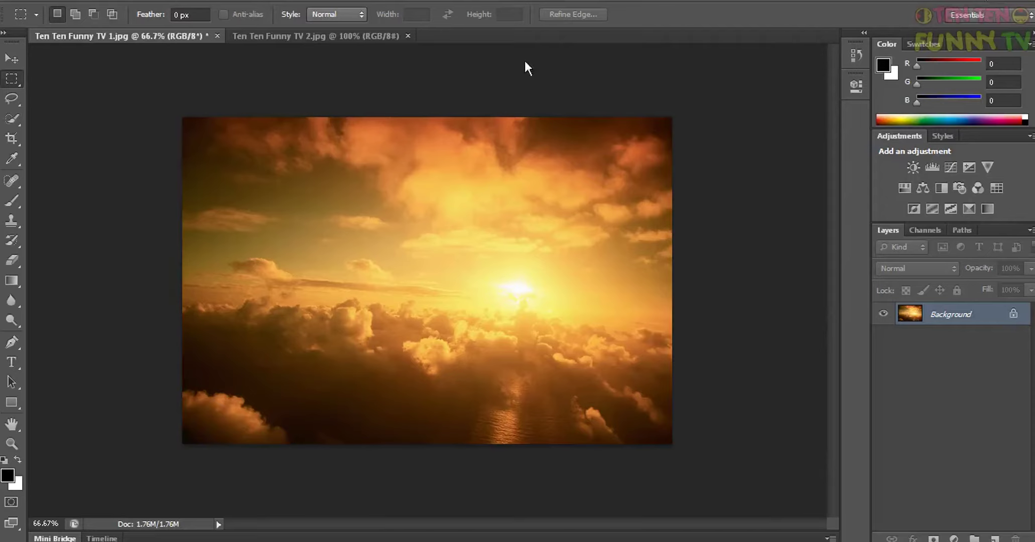
Step: Show the girl photo Ten Ten Funny TV 2.jpg and pick the Quick Selection tool
click(293, 38)
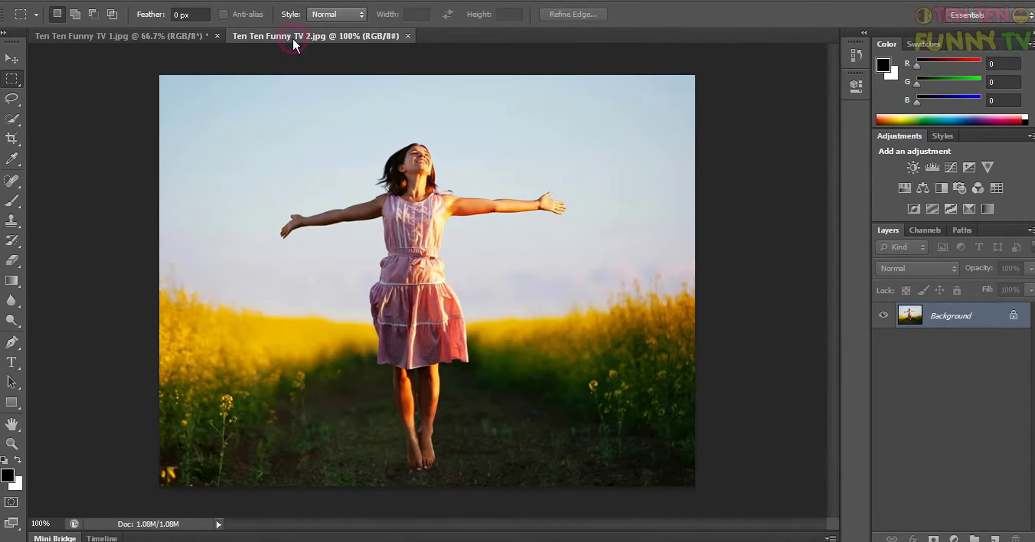
click(171, 39)
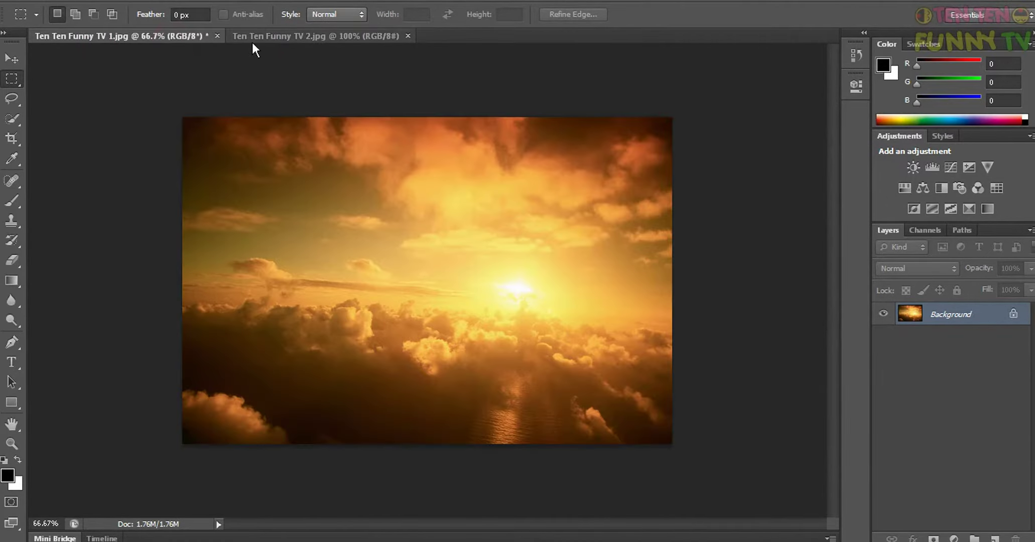
click(284, 40)
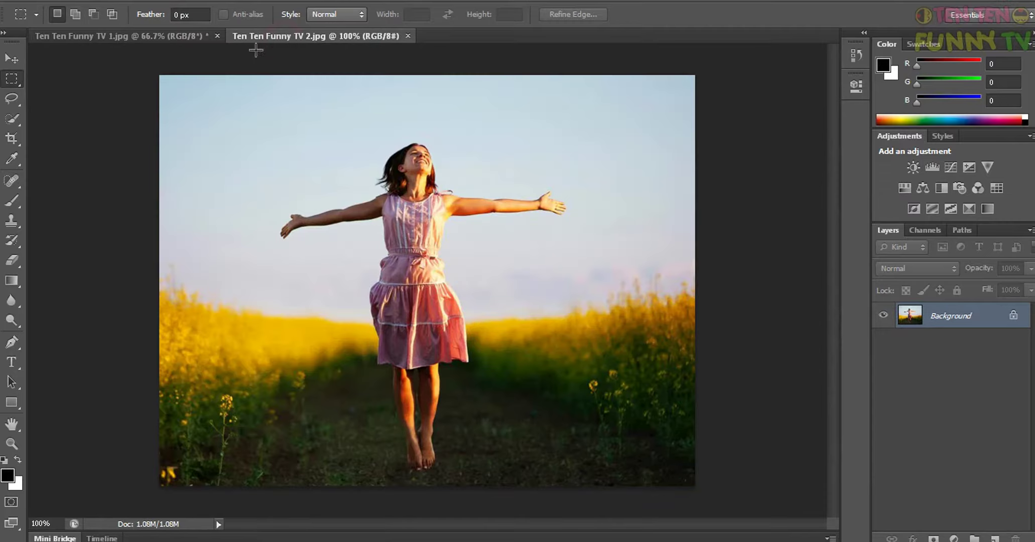
click(17, 119)
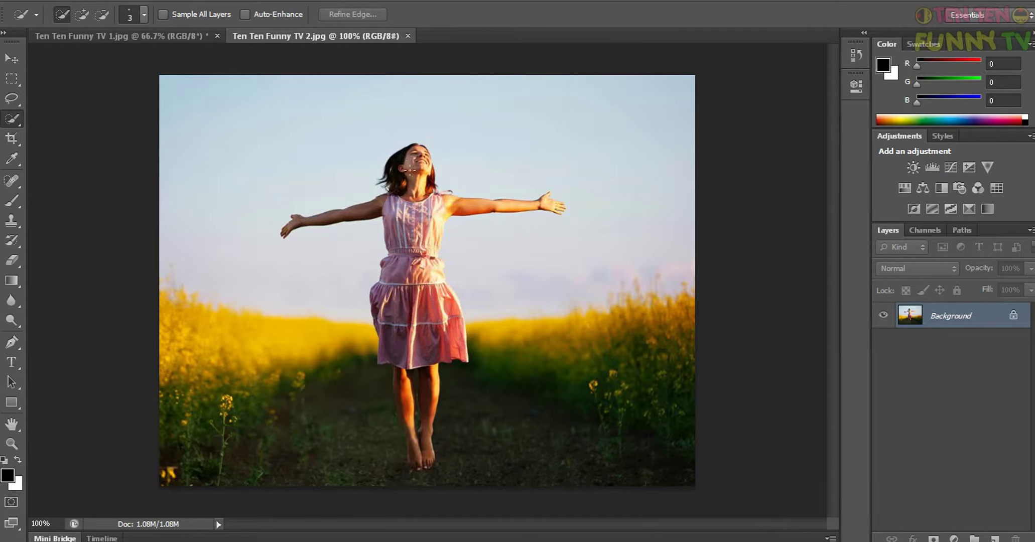
Step: Zoom to 200% on the head and raise the Quick Selection brush from 3 to 35 px
key(ctrl+plus)
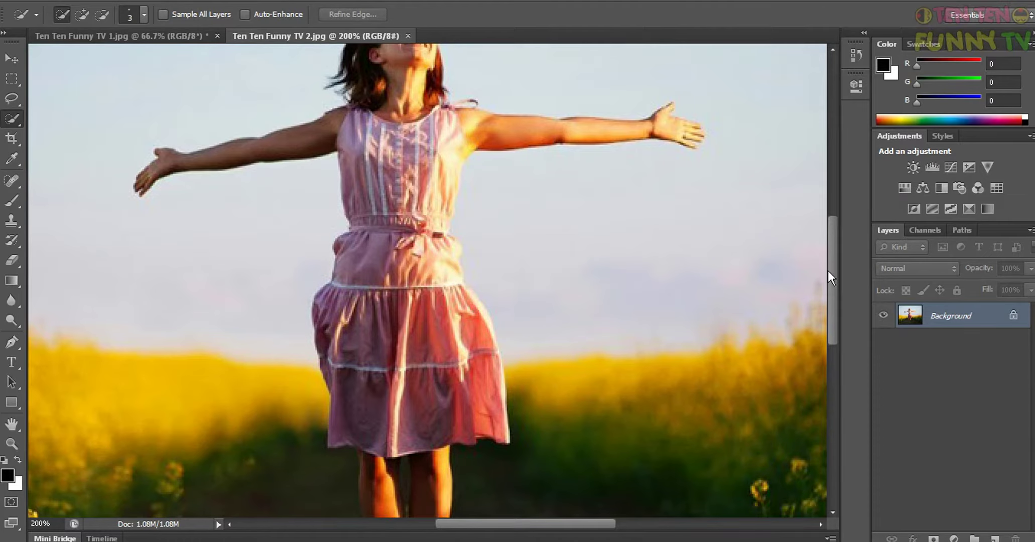
drag(831, 269, 834, 216)
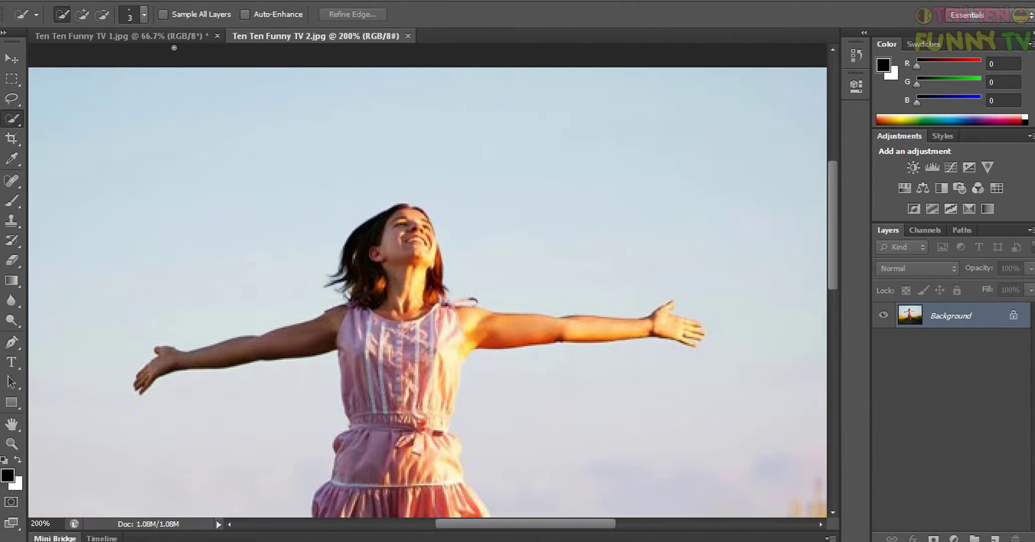
click(144, 15)
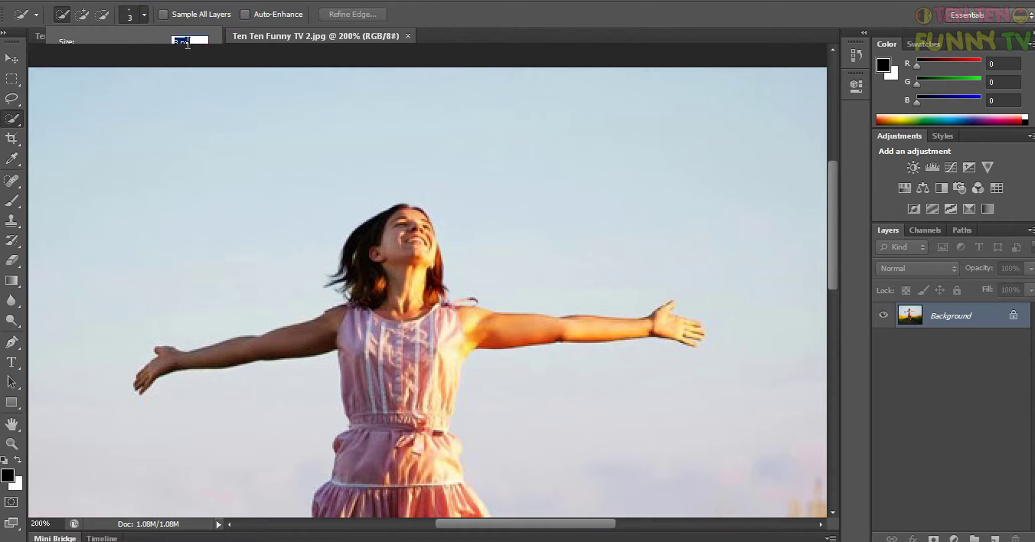
click(145, 13)
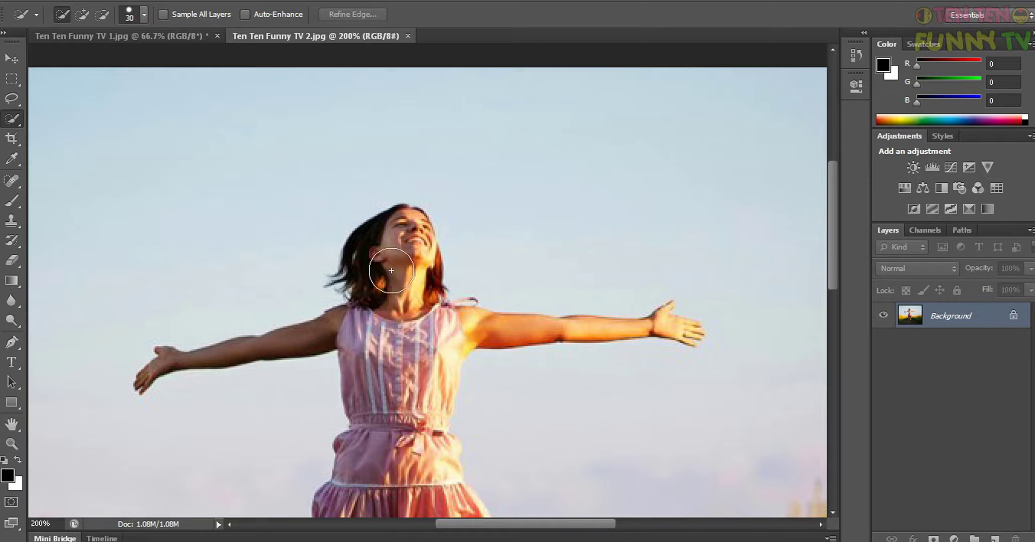
key(bracketright)
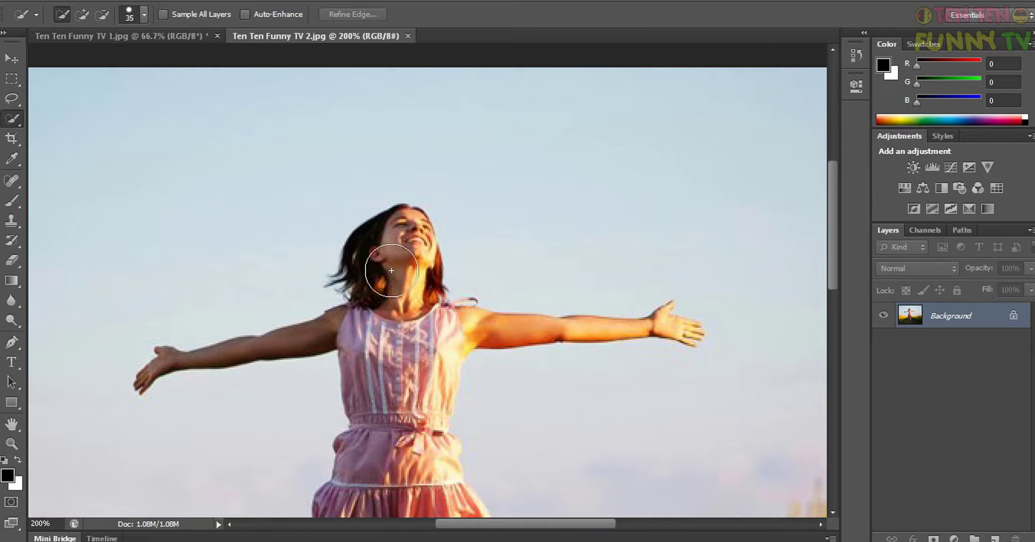
Step: Paint a quick selection over the girl's head, neck, bodice and pink skirt
mouse_move(390, 286)
mouse_down()
mouse_move(407, 321)
mouse_move(377, 351)
mouse_move(400, 398)
mouse_up()
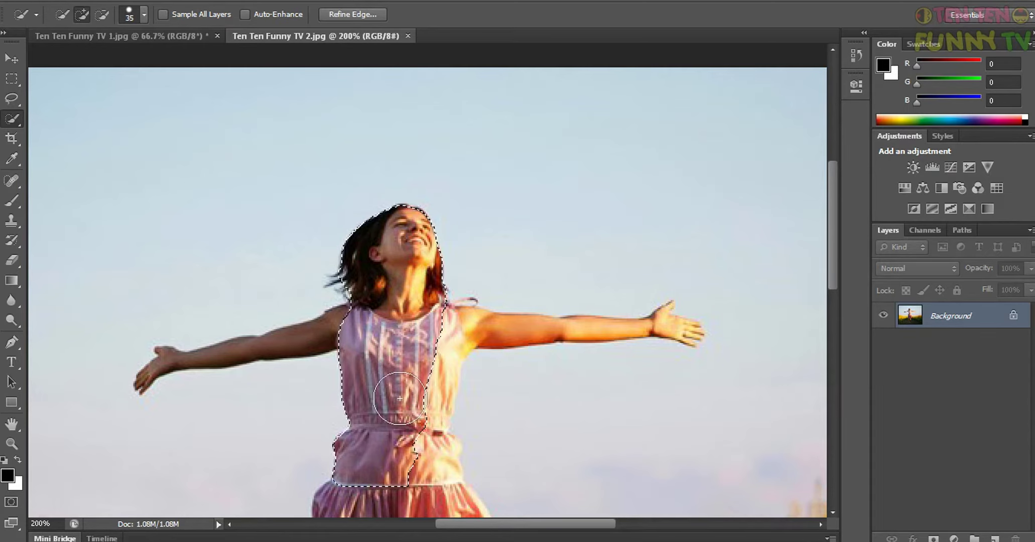
drag(400, 398, 421, 365)
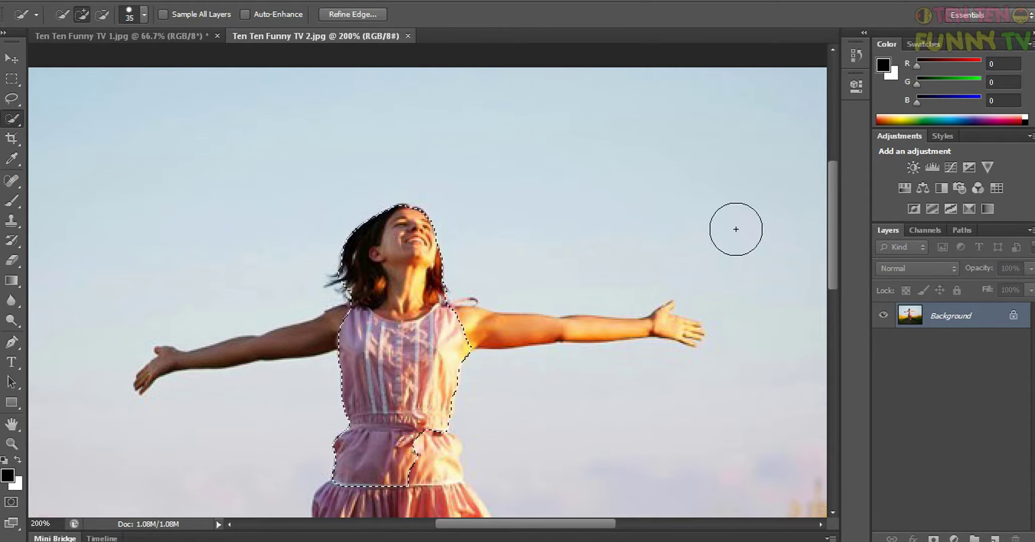
drag(832, 192, 831, 250)
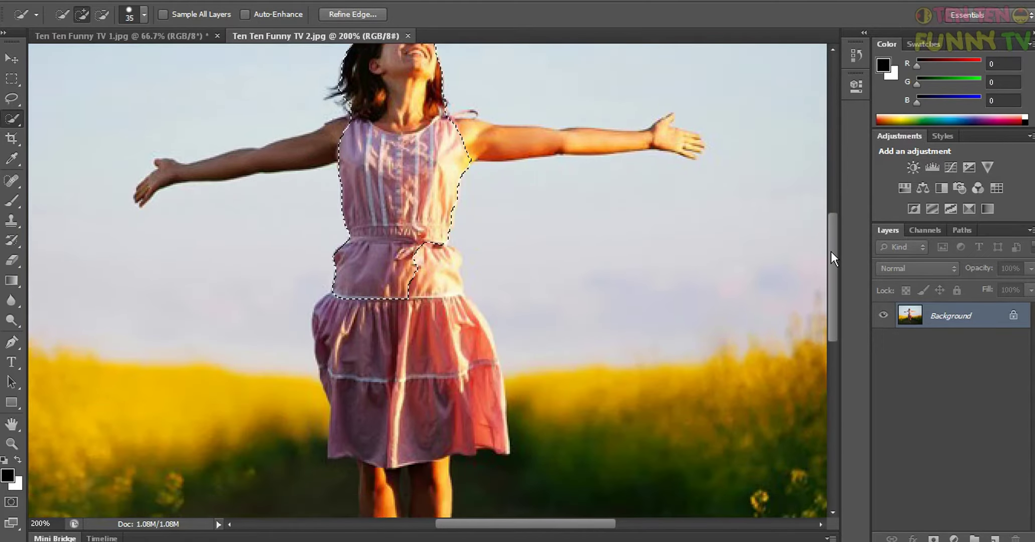
mouse_move(397, 301)
mouse_down()
mouse_move(431, 316)
mouse_move(430, 353)
mouse_move(408, 365)
mouse_up()
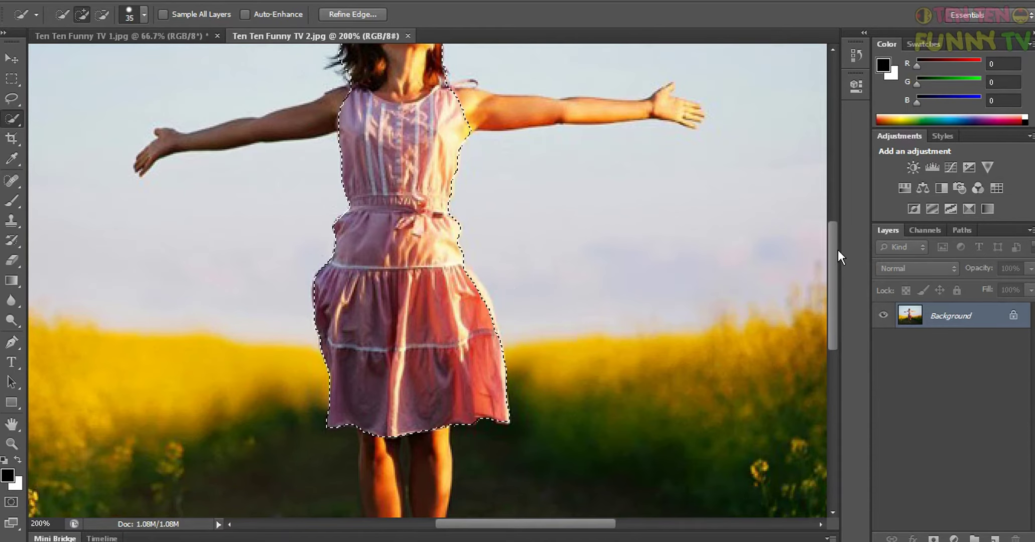
mouse_move(834, 251)
mouse_down()
mouse_move(833, 301)
mouse_move(842, 236)
mouse_up()
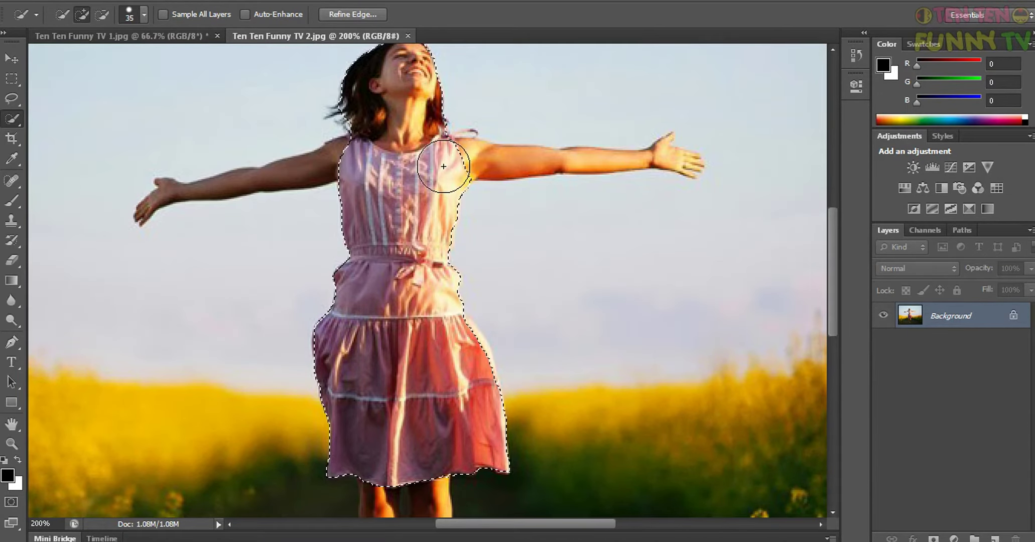
Step: Shrink the brush to 25 then 15 px and add both arms and hands
key(bracketleft)
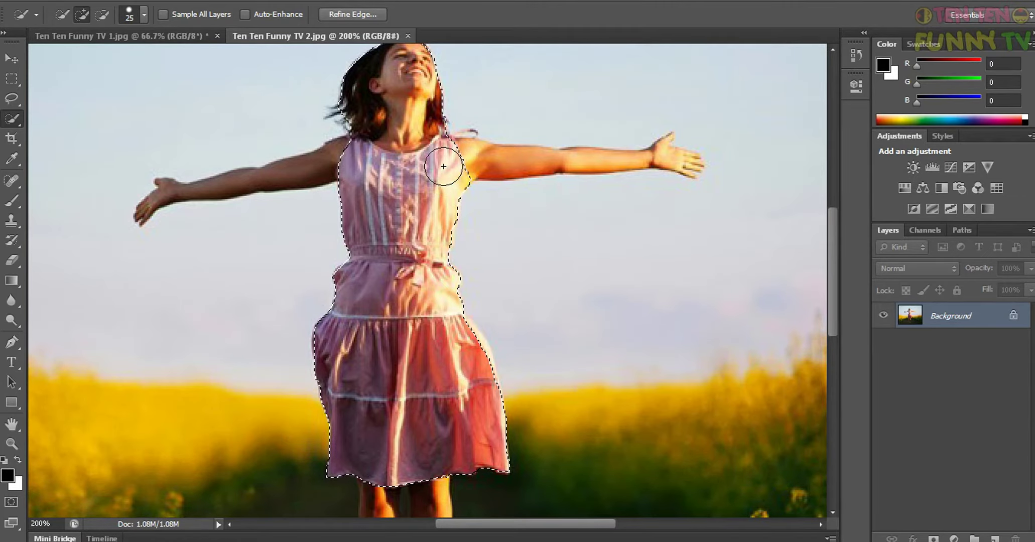
drag(452, 162, 707, 167)
key(bracketleft)
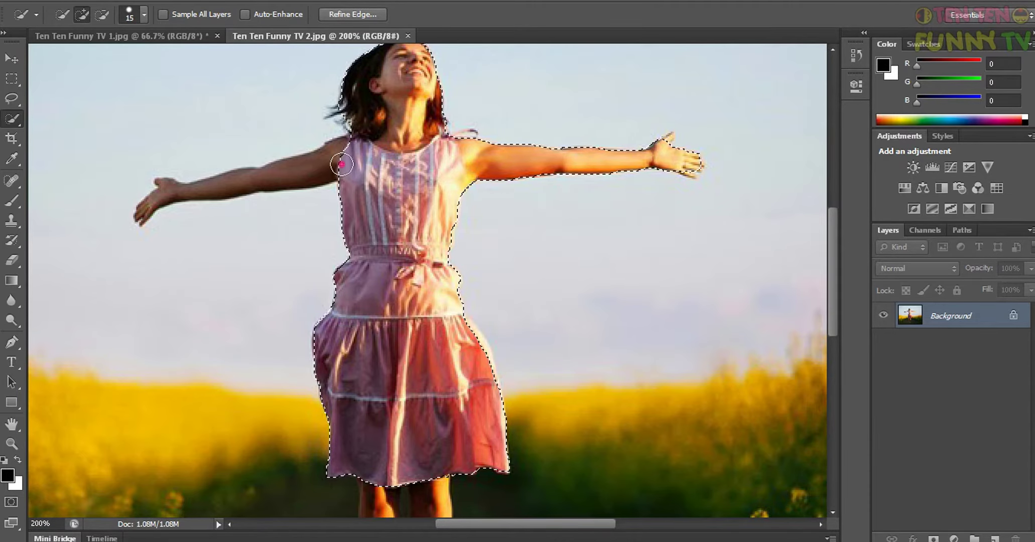
drag(354, 168, 342, 164)
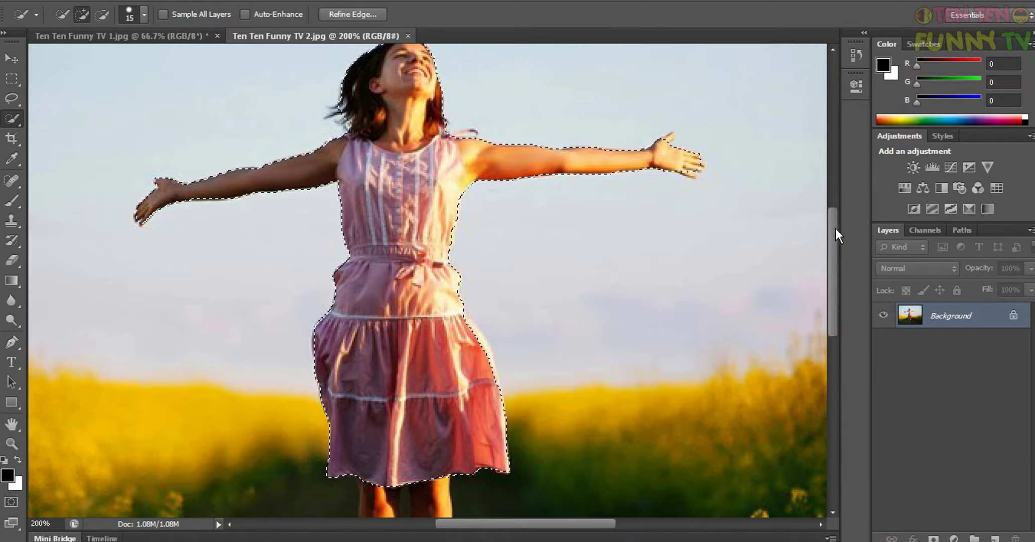
Step: Add both legs, ankles and bare feet to the selection
drag(834, 228, 835, 286)
mouse_move(452, 314)
mouse_down()
mouse_move(384, 351)
mouse_move(406, 446)
mouse_move(421, 457)
mouse_up()
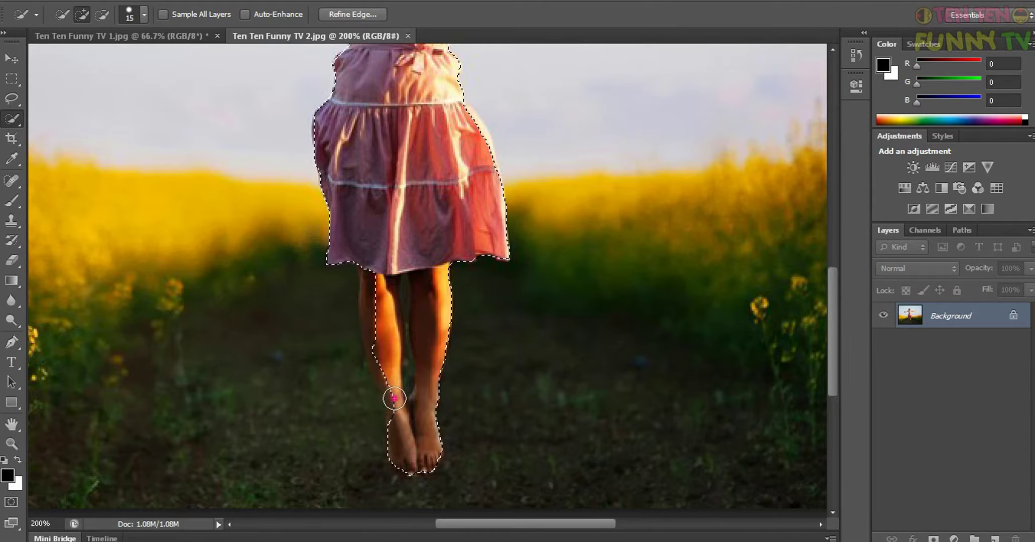
drag(395, 399, 377, 325)
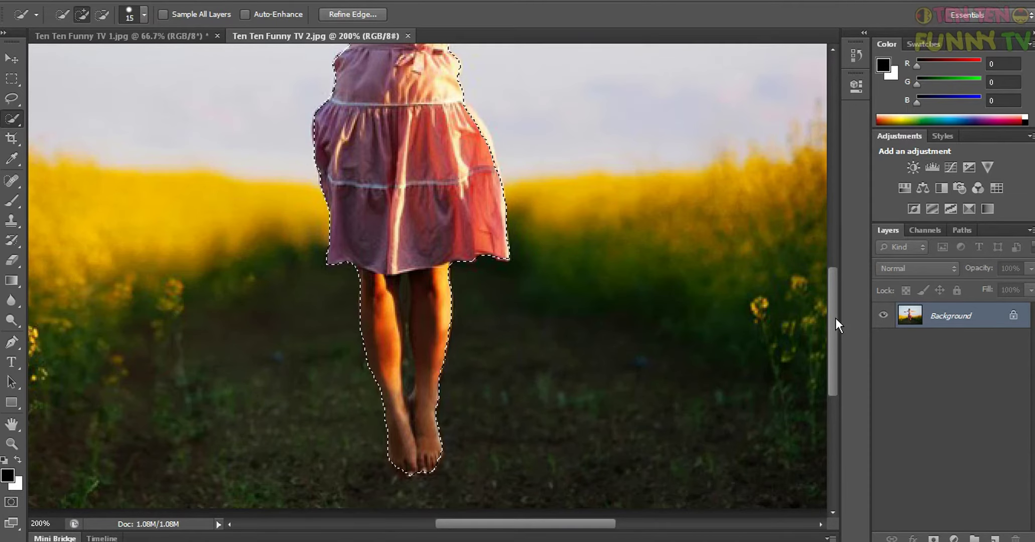
drag(836, 318, 849, 237)
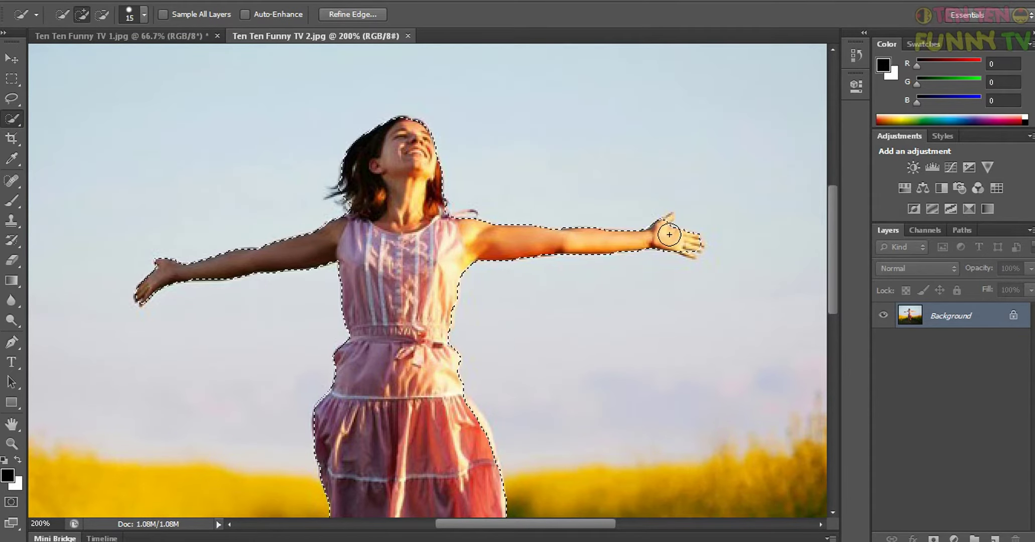
Step: Zoom to 400% and scroll across to the girl's outstretched hand for 3 px edge work
key(ctrl+plus)
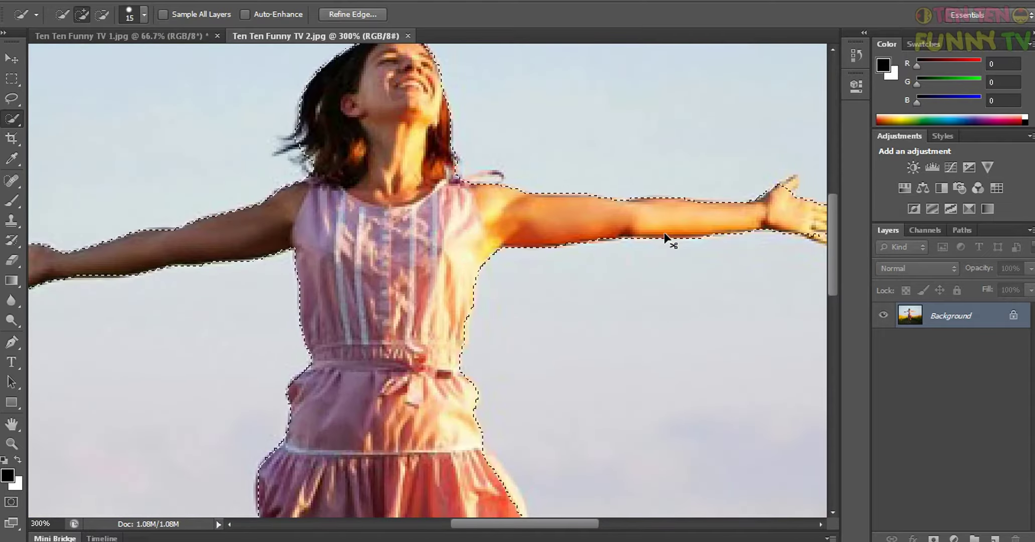
key(ctrl+plus)
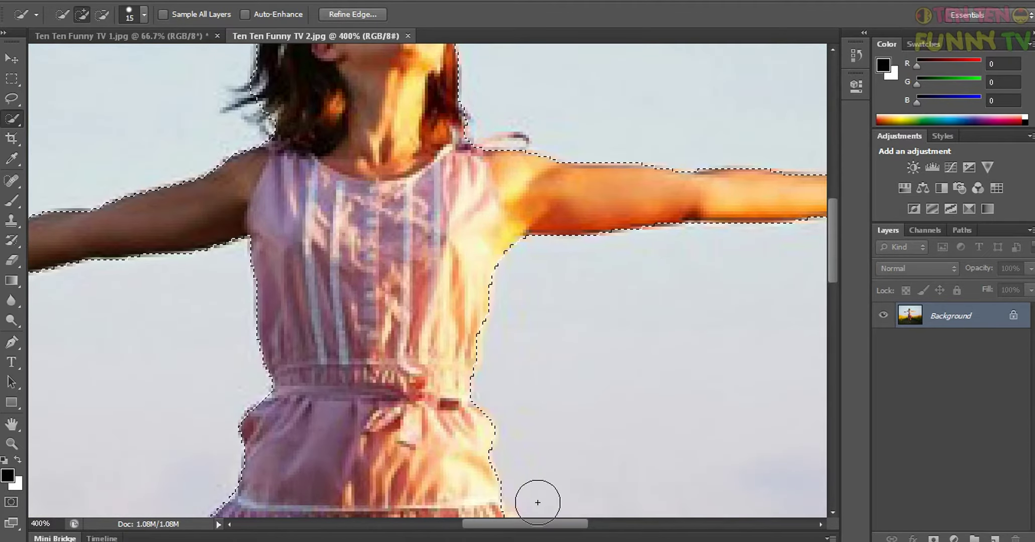
drag(538, 524, 636, 524)
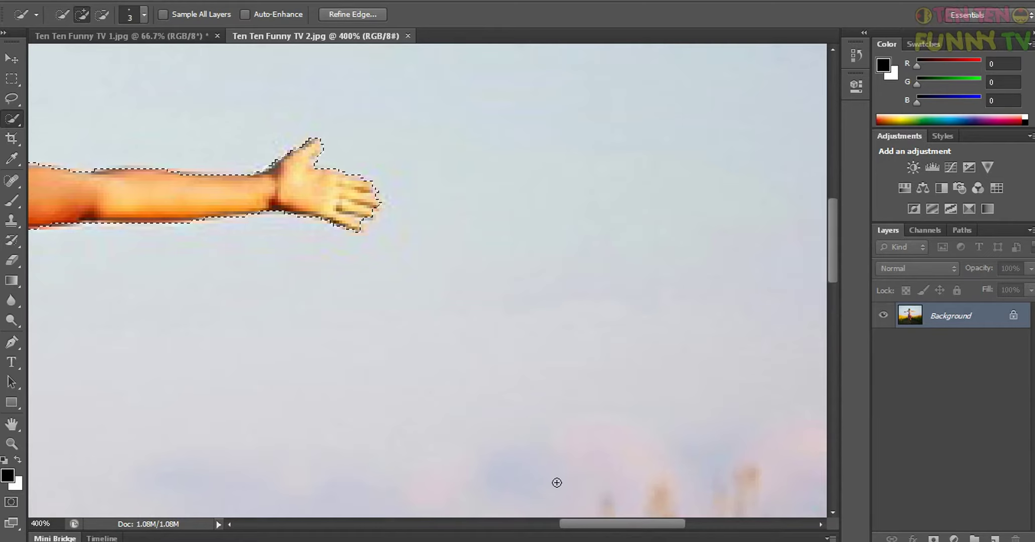
Step: Refine the selection around the fingertips, fingers and thumb of the outstretched hand
drag(581, 524, 416, 522)
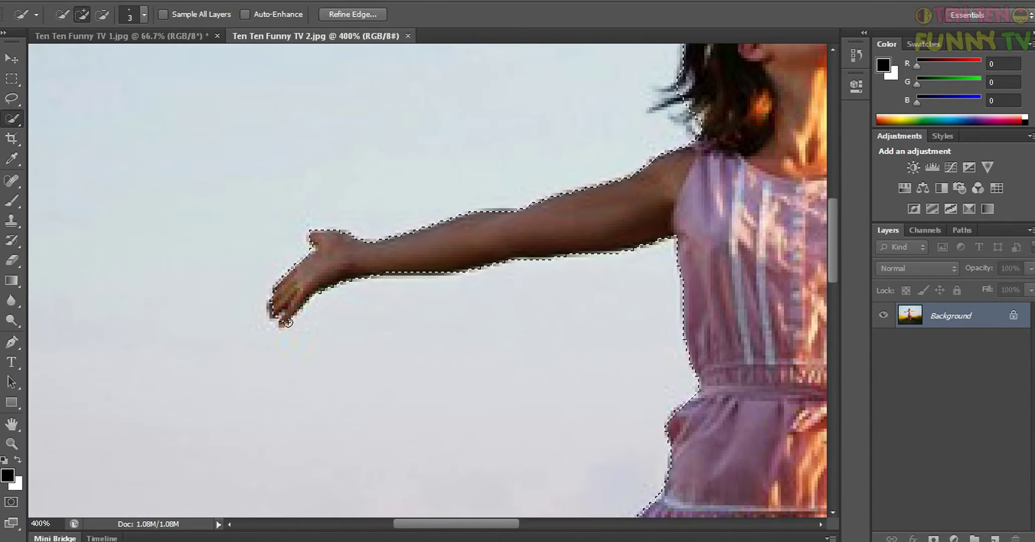
click(283, 322)
click(272, 313)
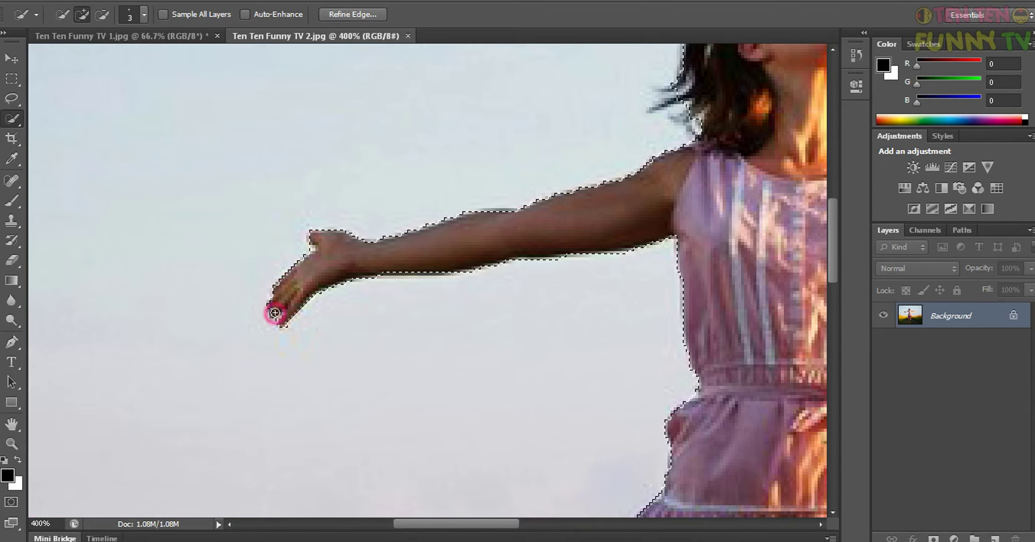
click(273, 315)
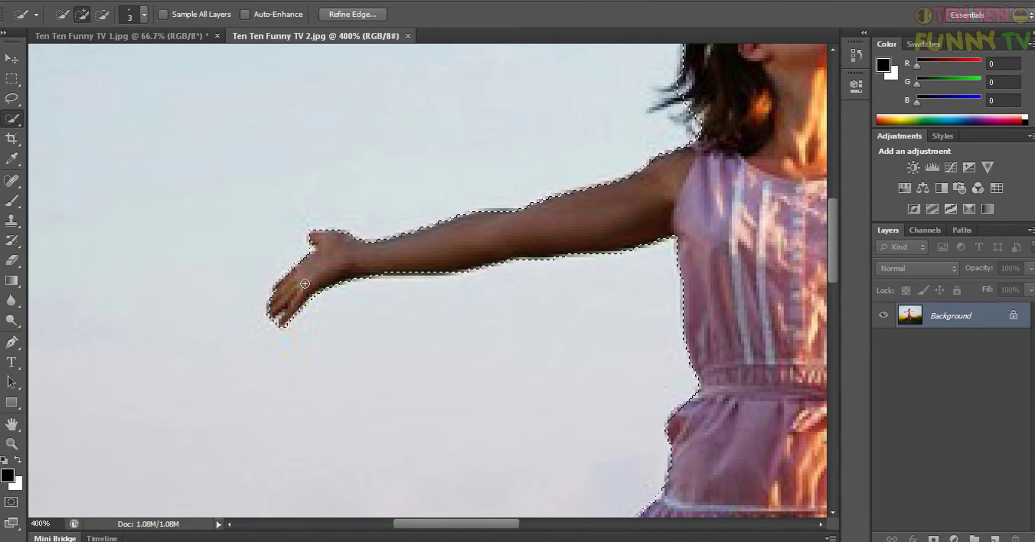
click(279, 288)
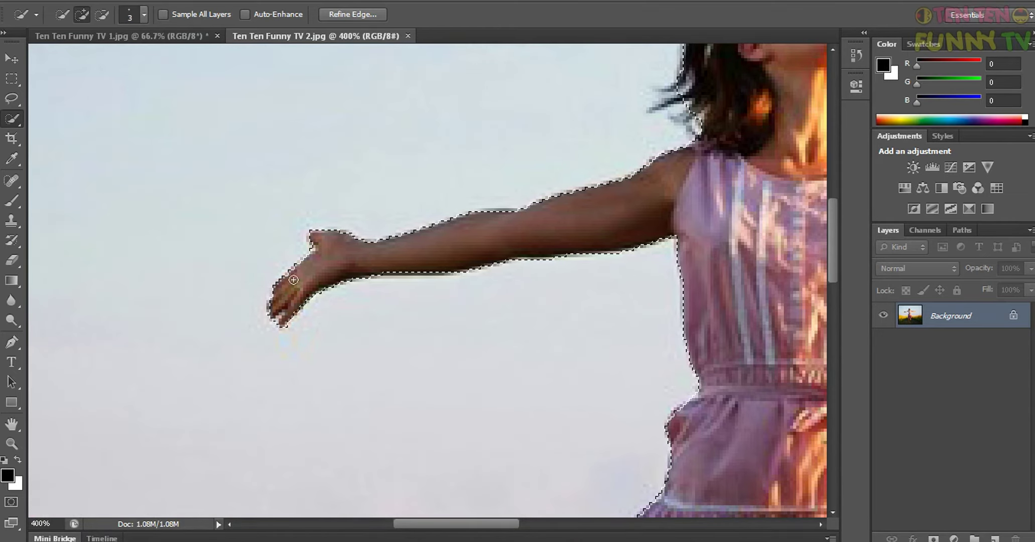
click(312, 232)
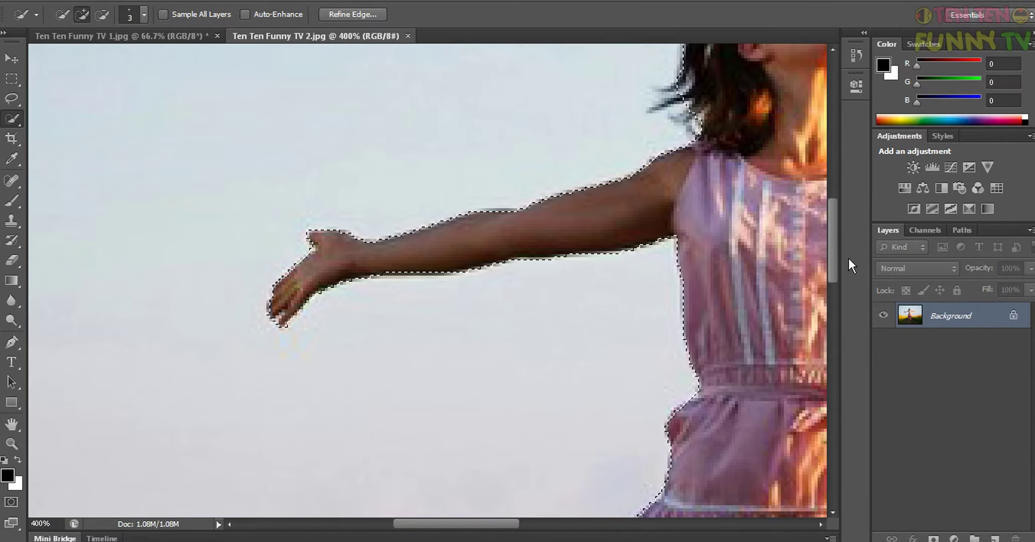
Step: Add the loose hair strand and its tip to the selection
drag(833, 252, 835, 211)
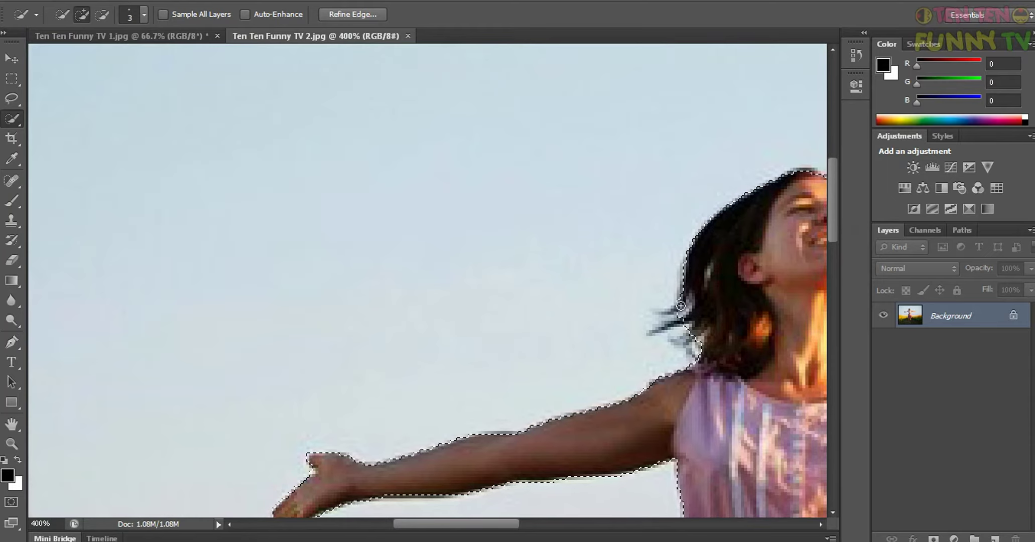
click(661, 326)
click(663, 313)
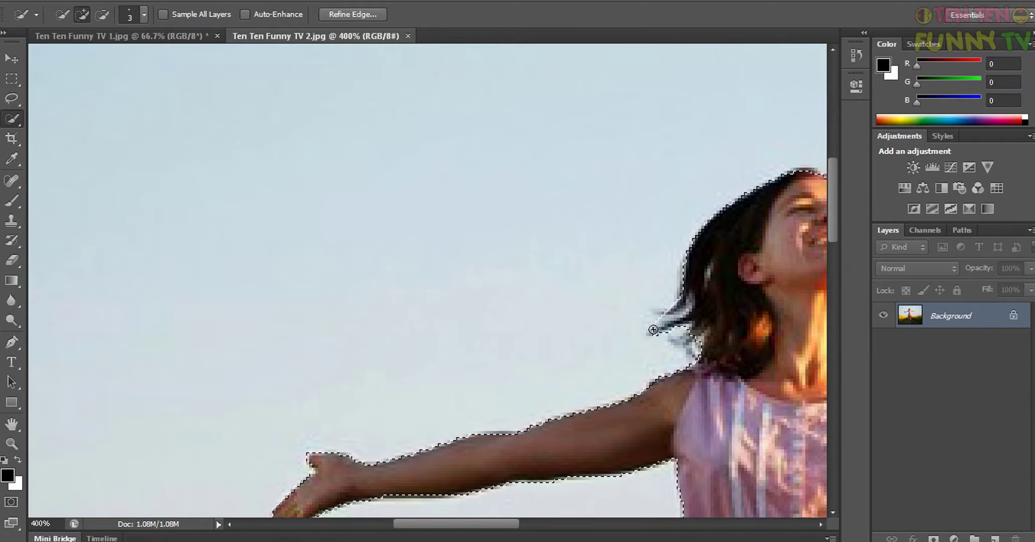
click(656, 310)
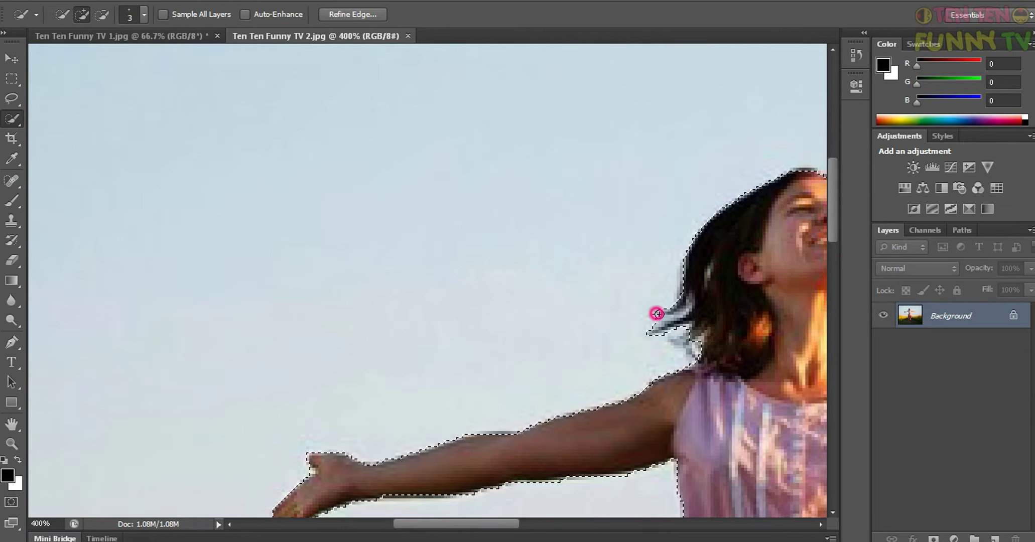
click(696, 341)
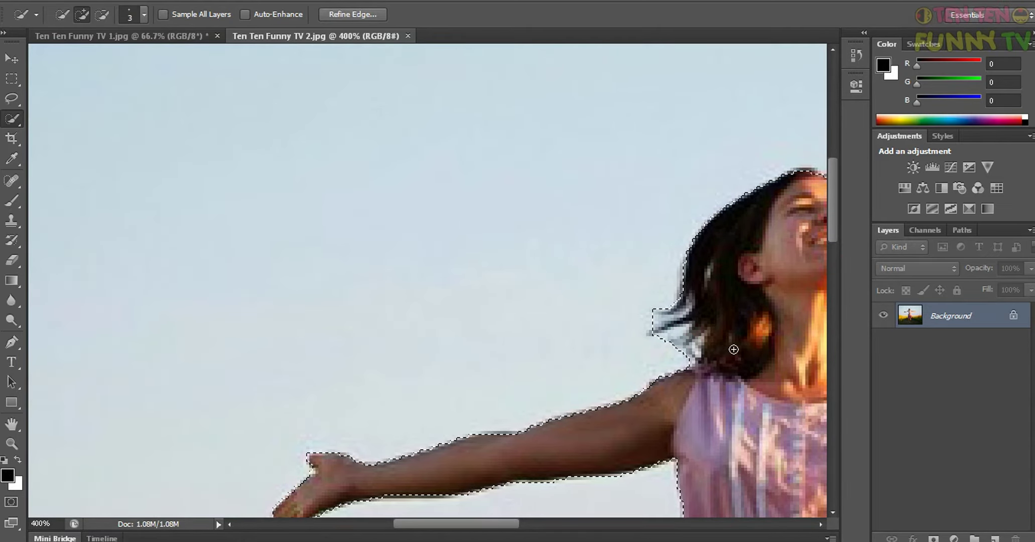
click(653, 331)
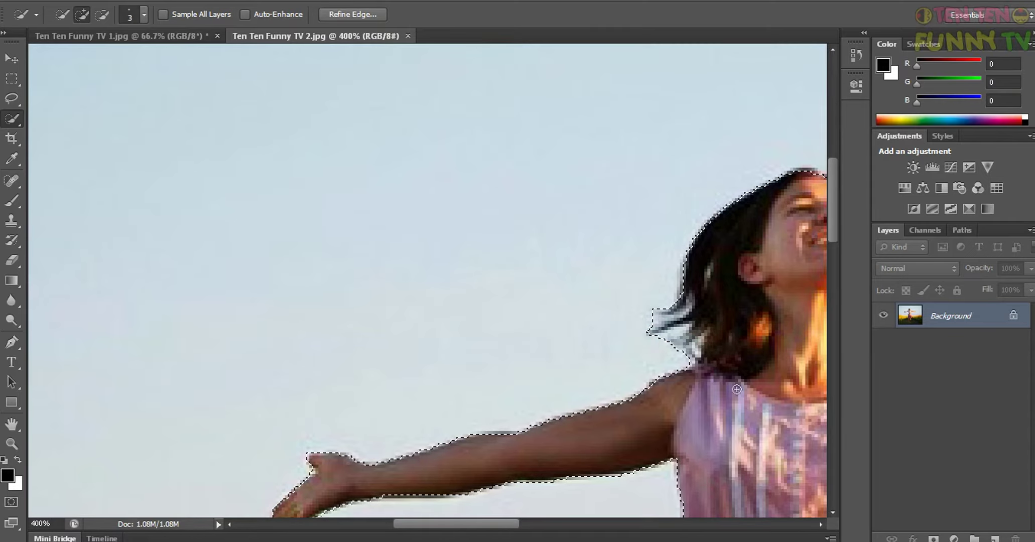
Step: Enlarge the brush to 6 px and tighten the selection along the arm and top of the head
drag(500, 525, 513, 524)
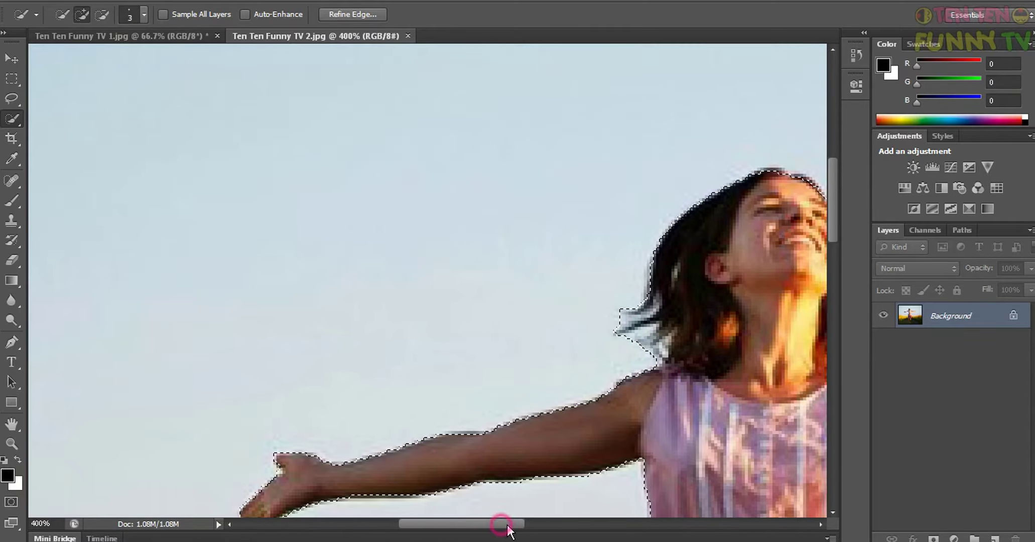
key(bracketright)
key(bracketright)
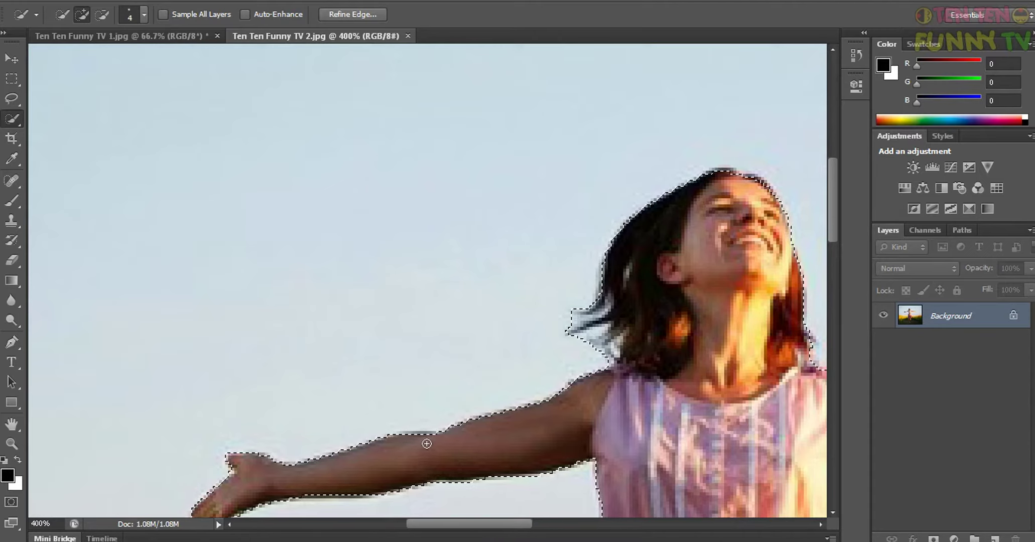
key(bracketright)
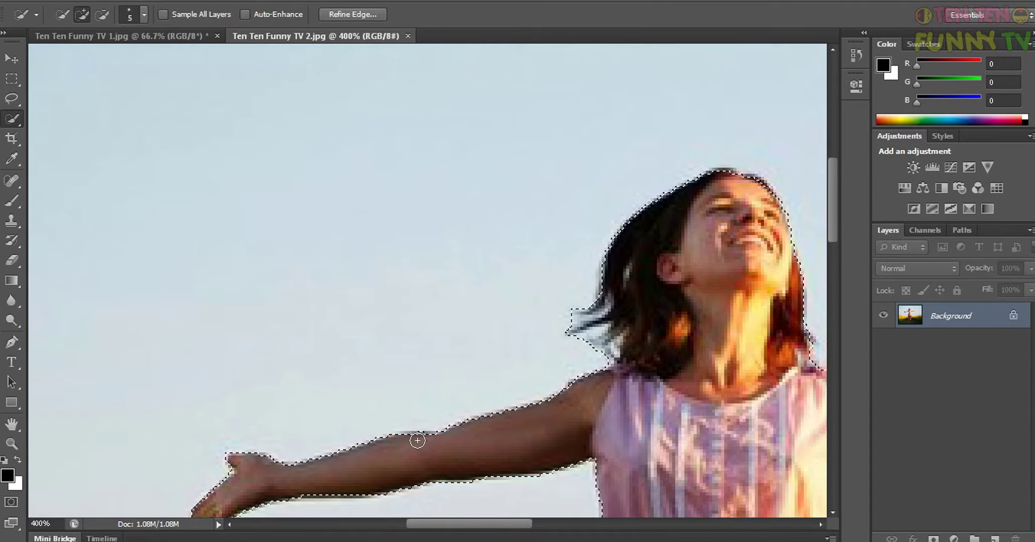
click(427, 438)
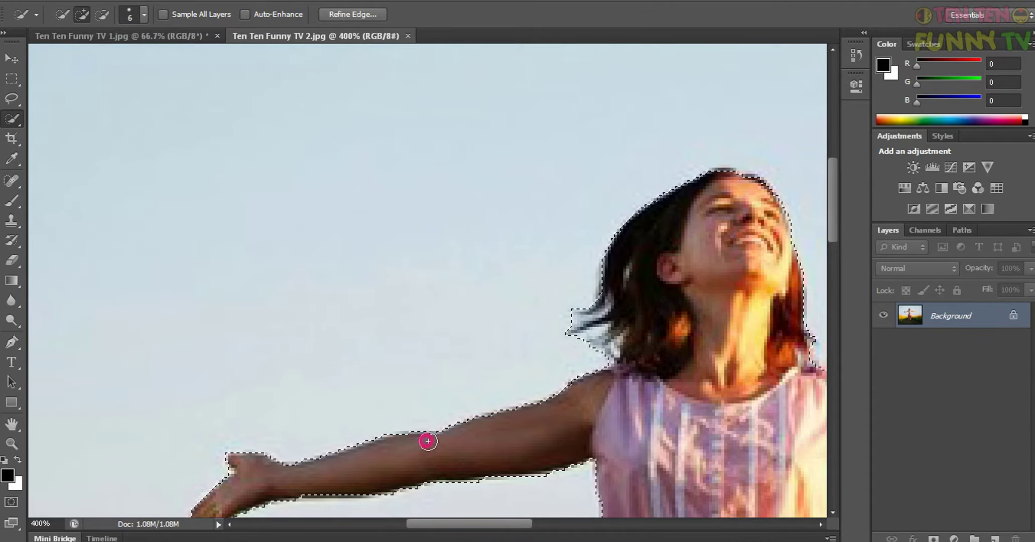
click(407, 439)
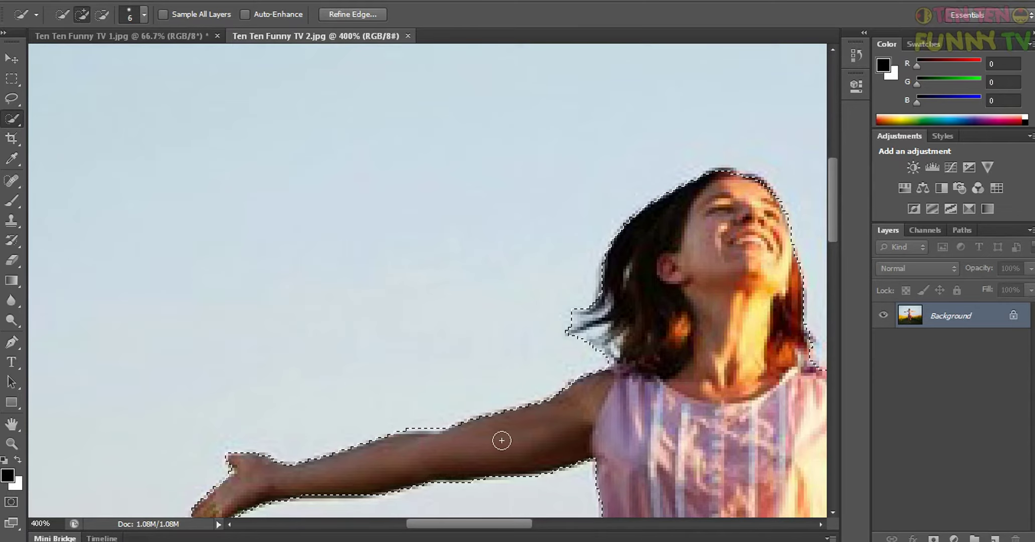
click(735, 178)
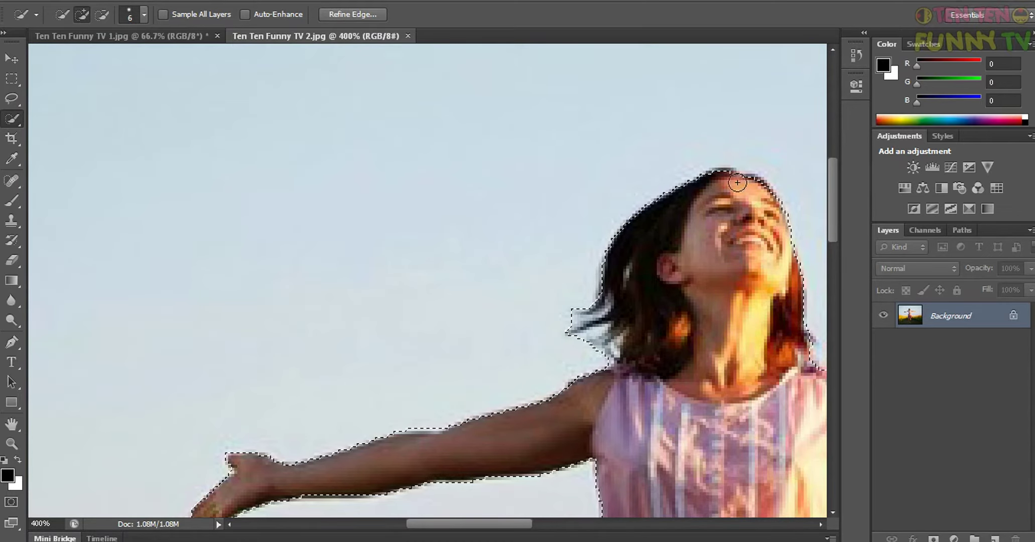
click(741, 180)
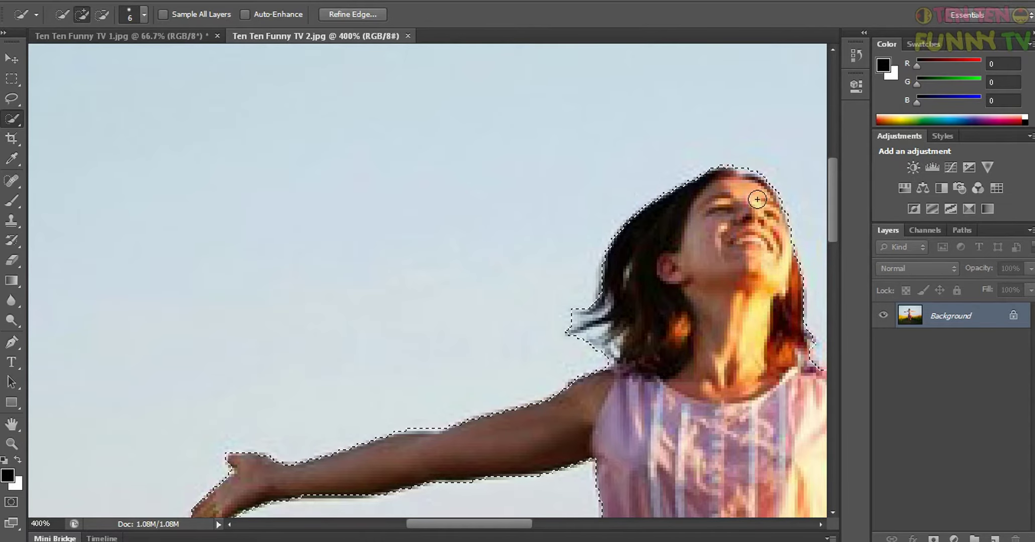
drag(834, 194, 833, 327)
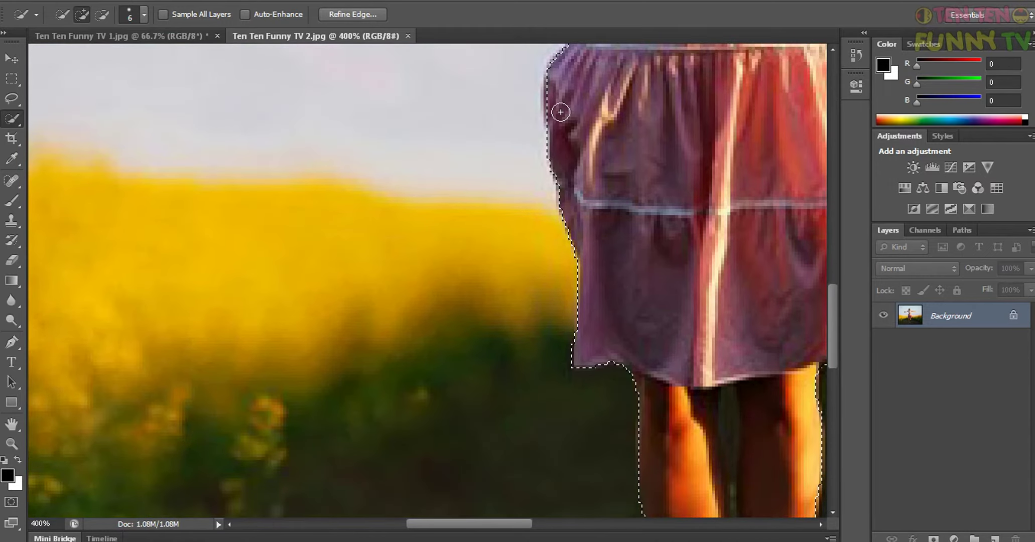
Step: Extend the selection along the skirt's upper-left edge and its right side
mouse_move(553, 101)
mouse_down()
mouse_move(555, 79)
mouse_move(567, 187)
mouse_up()
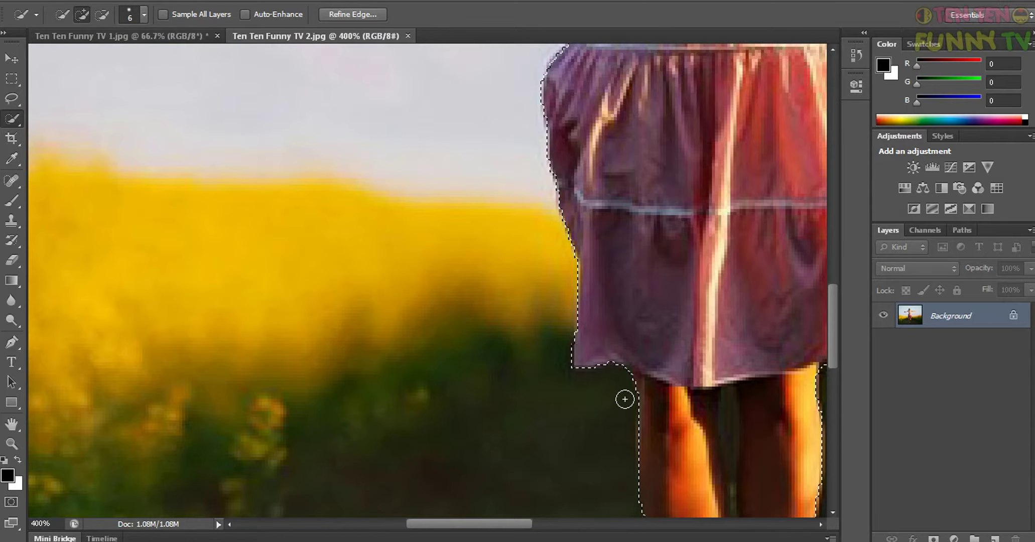
drag(509, 525, 555, 532)
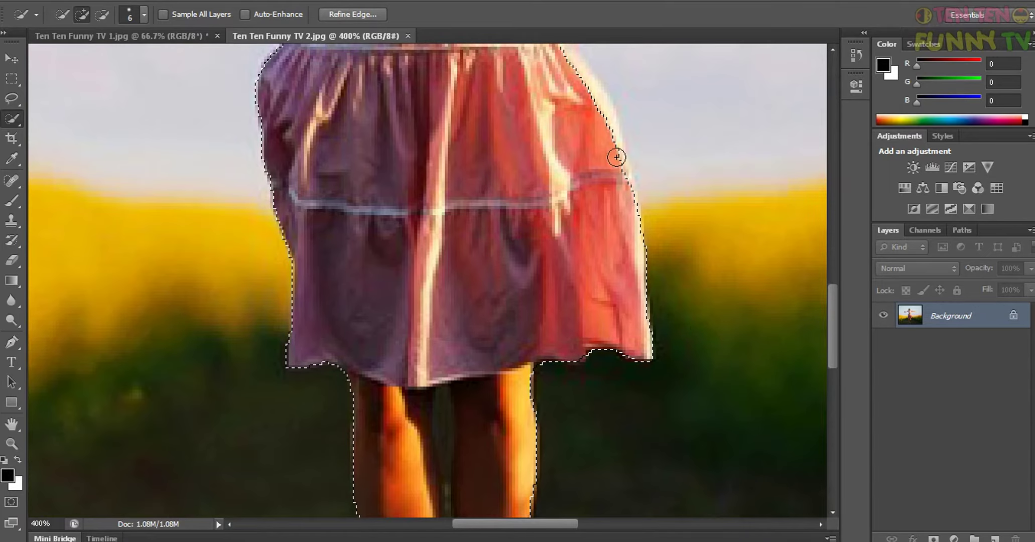
drag(833, 307, 831, 273)
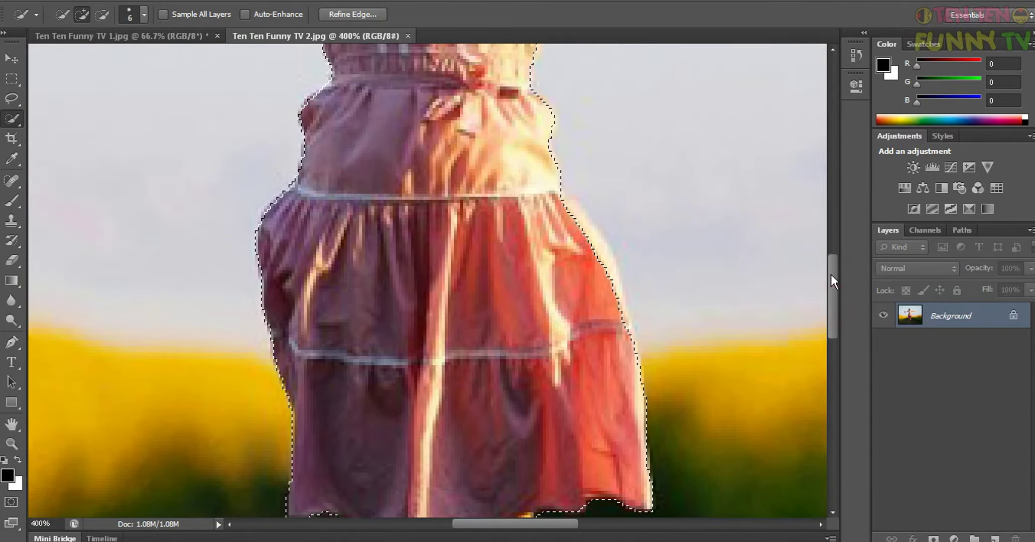
drag(604, 287, 621, 351)
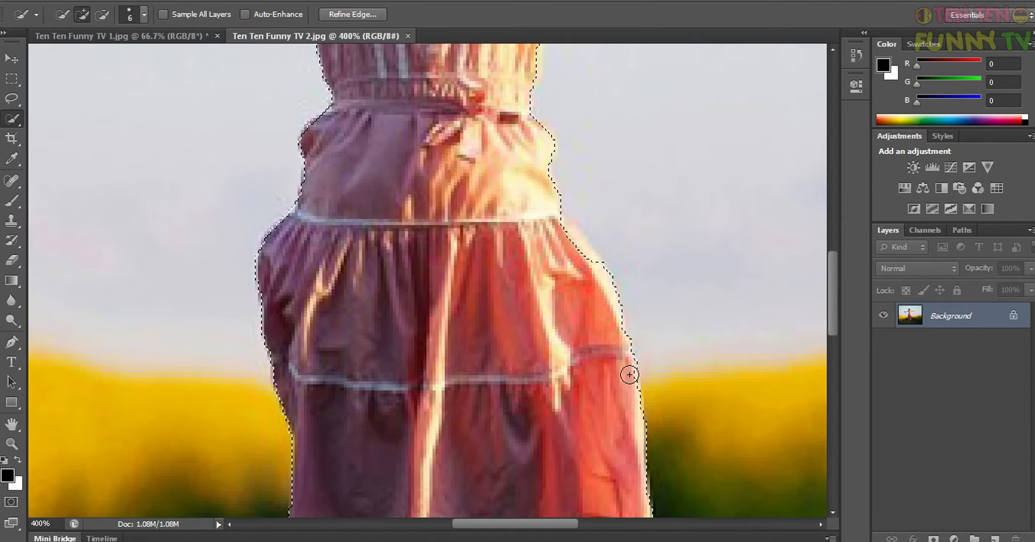
mouse_move(633, 388)
mouse_down()
mouse_move(588, 266)
mouse_move(565, 239)
mouse_up()
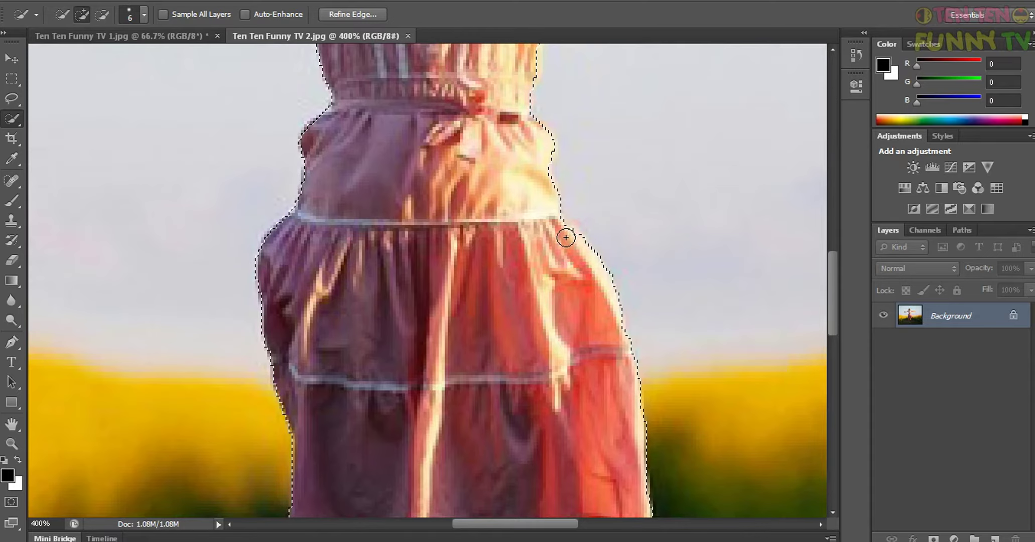
drag(832, 304, 837, 262)
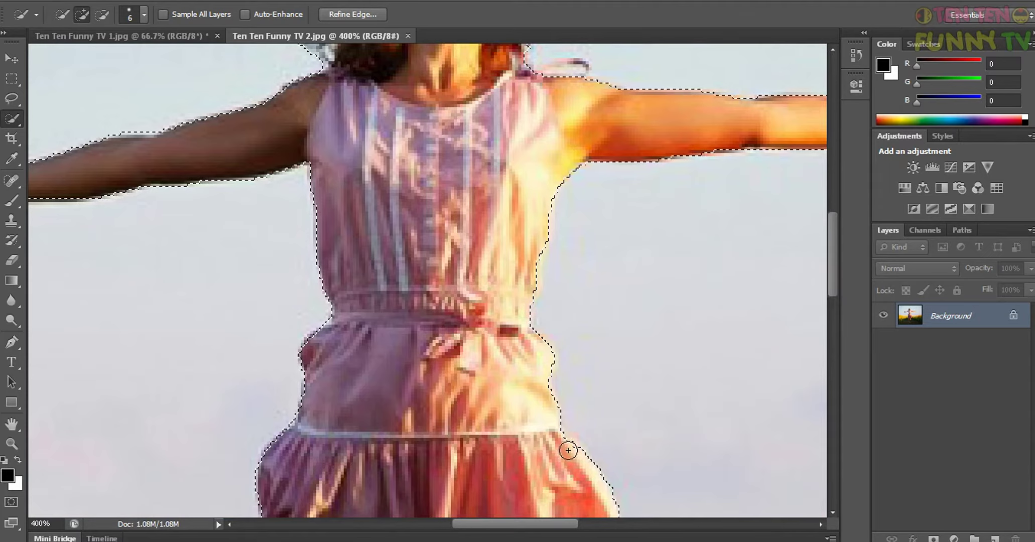
drag(566, 445, 598, 469)
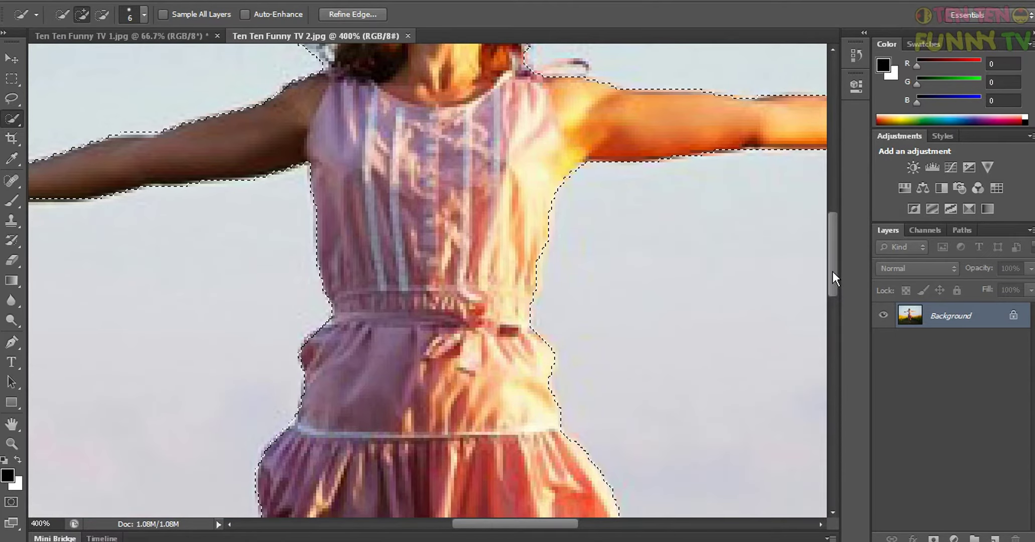
Step: Scroll down to the feet and add the toes of the left foot
mouse_move(836, 273)
mouse_down()
mouse_move(832, 249)
mouse_move(833, 321)
mouse_up()
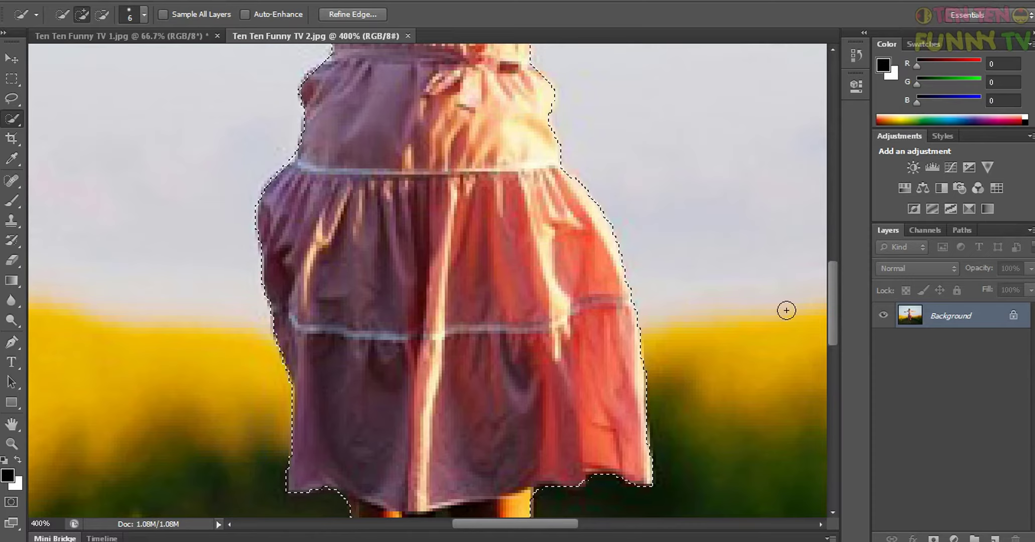
drag(830, 290, 829, 314)
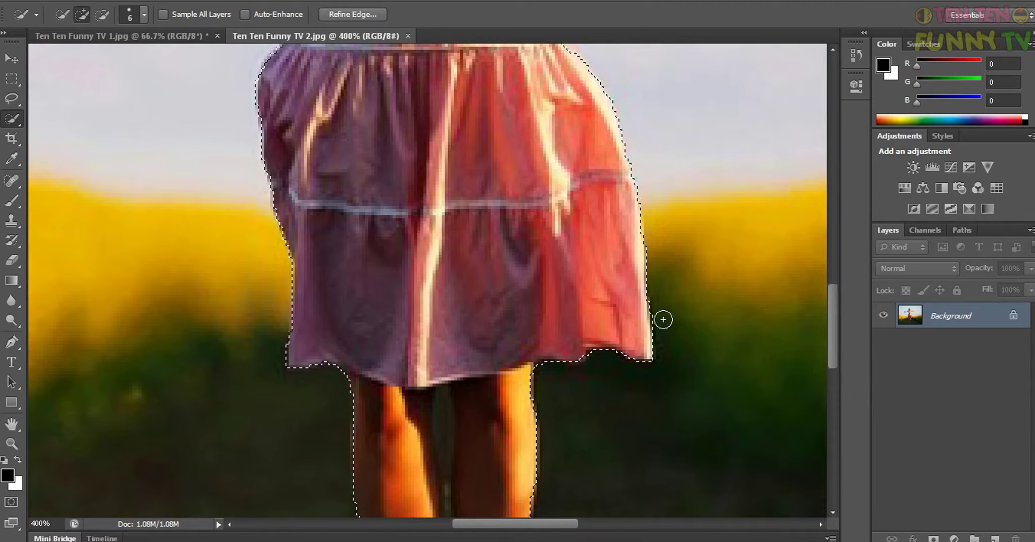
drag(830, 313, 828, 377)
drag(453, 439, 445, 440)
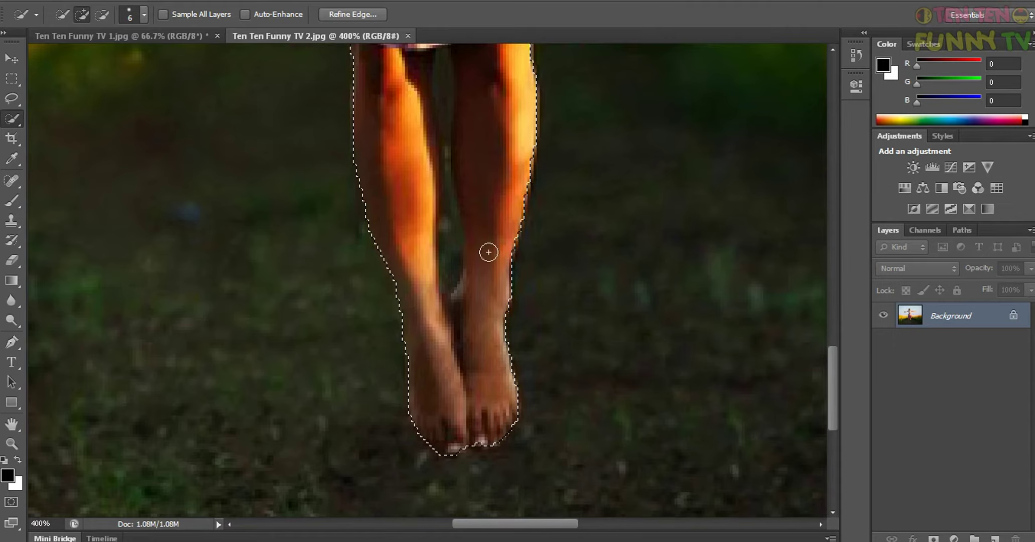
scroll(824, 382, up, 1)
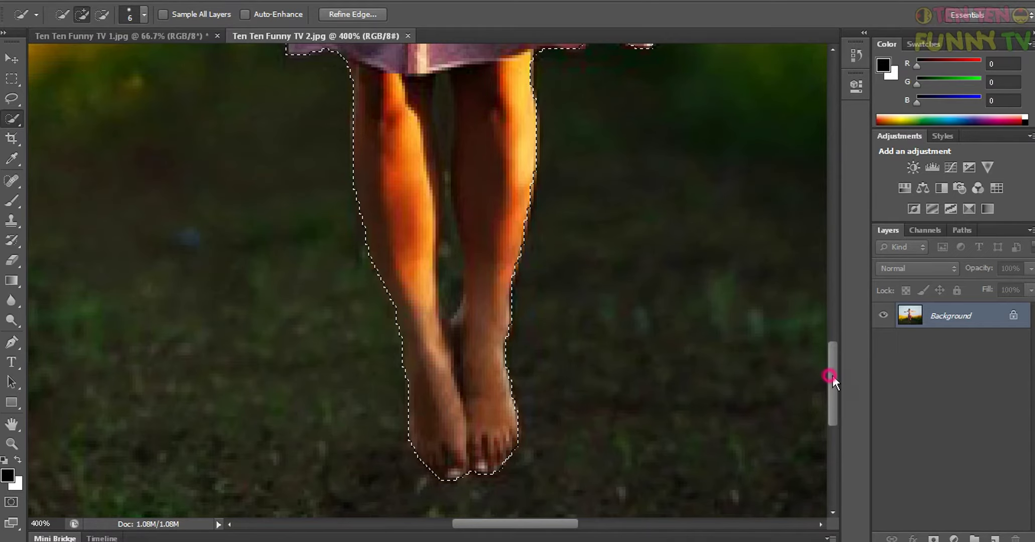
drag(832, 375, 833, 361)
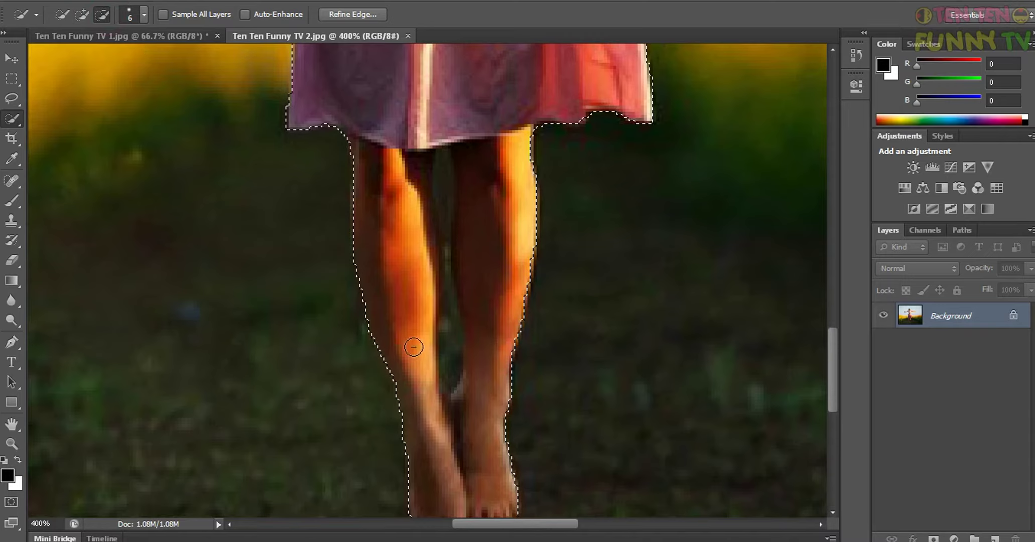
Step: Subtract the grass gaps between the thighs and knees up to the skirt, using a 2 px brush
drag(451, 357, 450, 334)
key(bracketleft)
key(bracketleft)
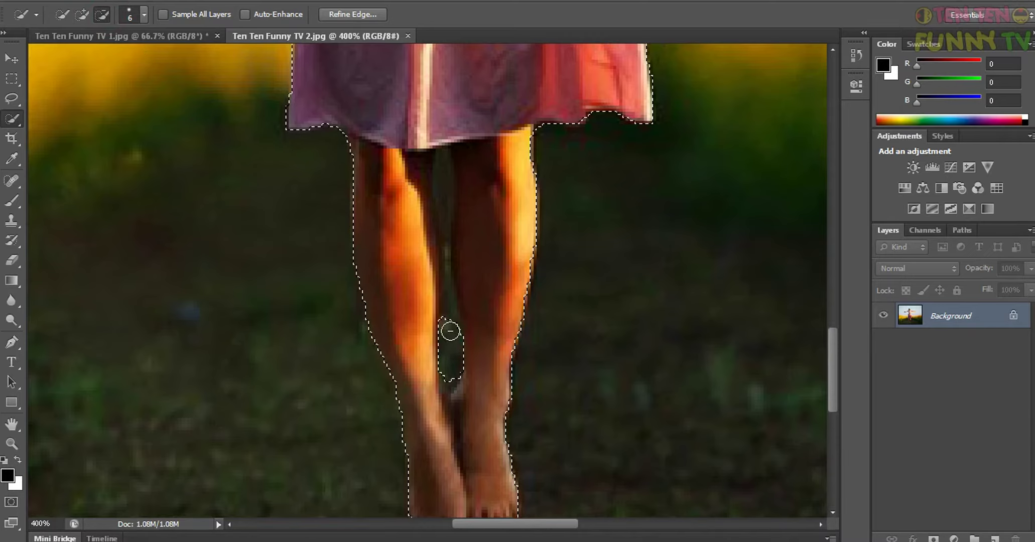
drag(445, 190, 444, 186)
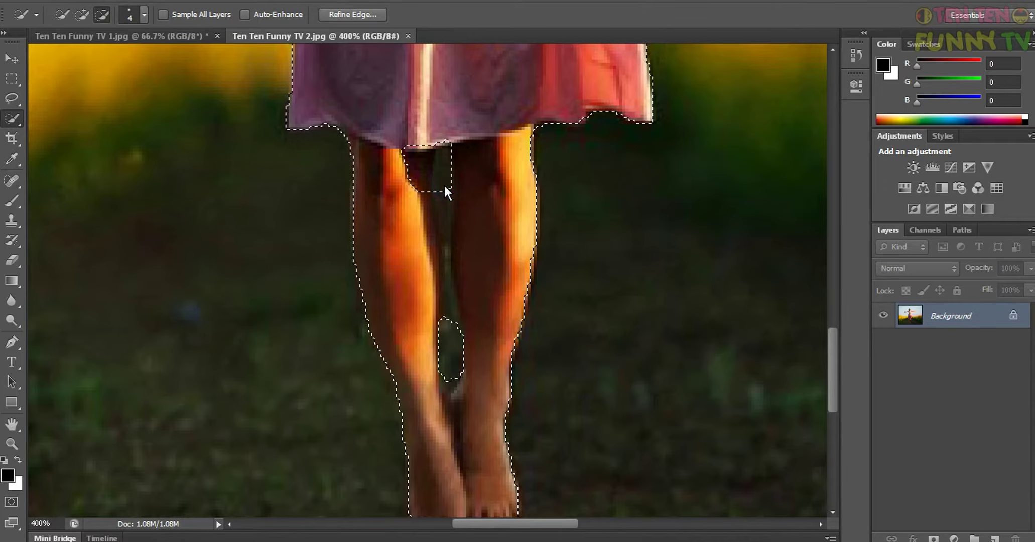
click(444, 186)
key(ctrl+z)
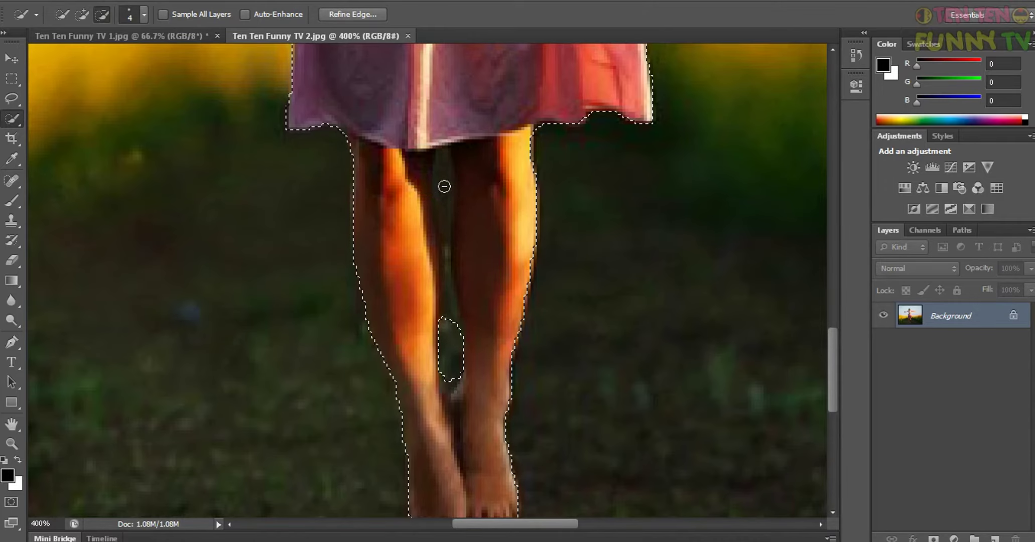
key(bracketleft)
drag(444, 187, 444, 182)
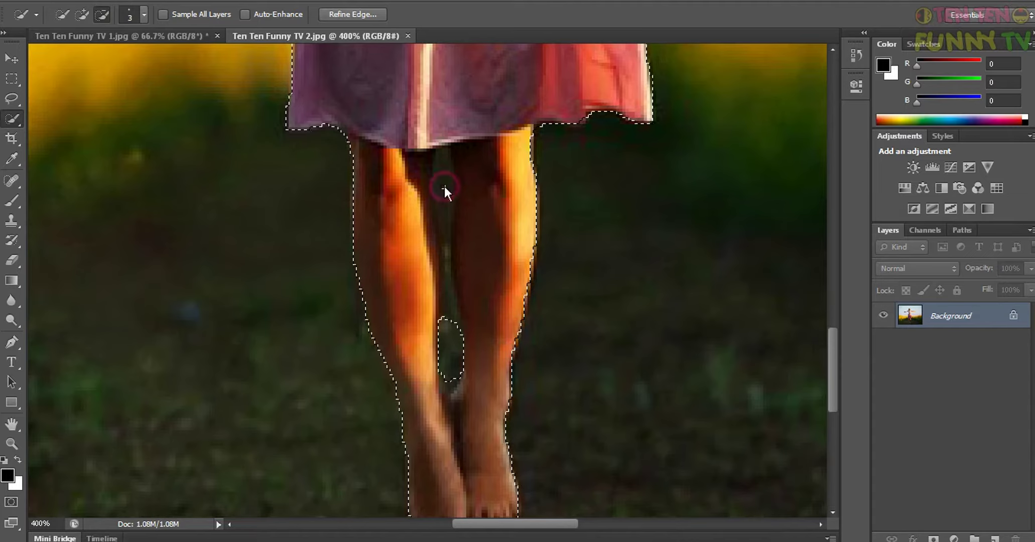
click(442, 178)
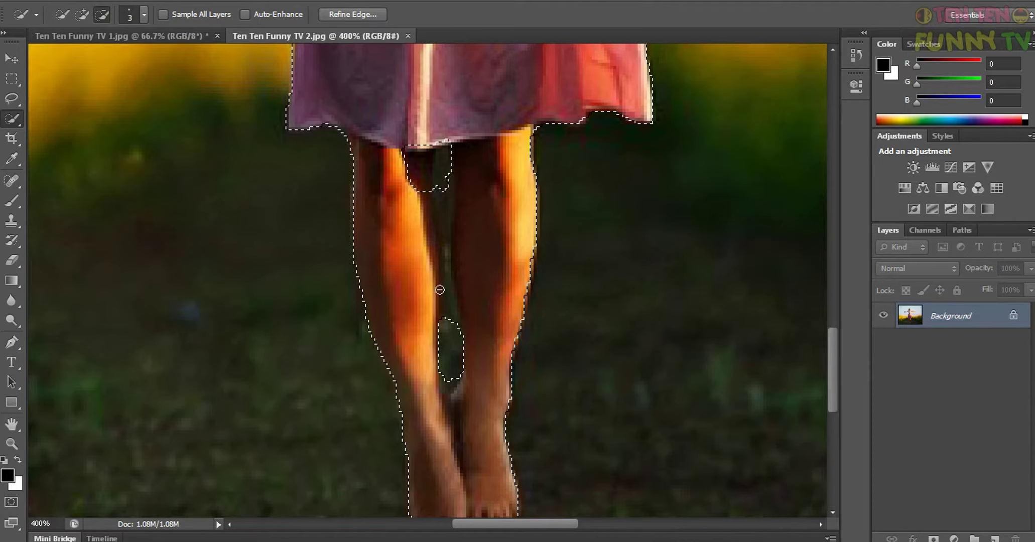
click(450, 306)
key(bracketleft)
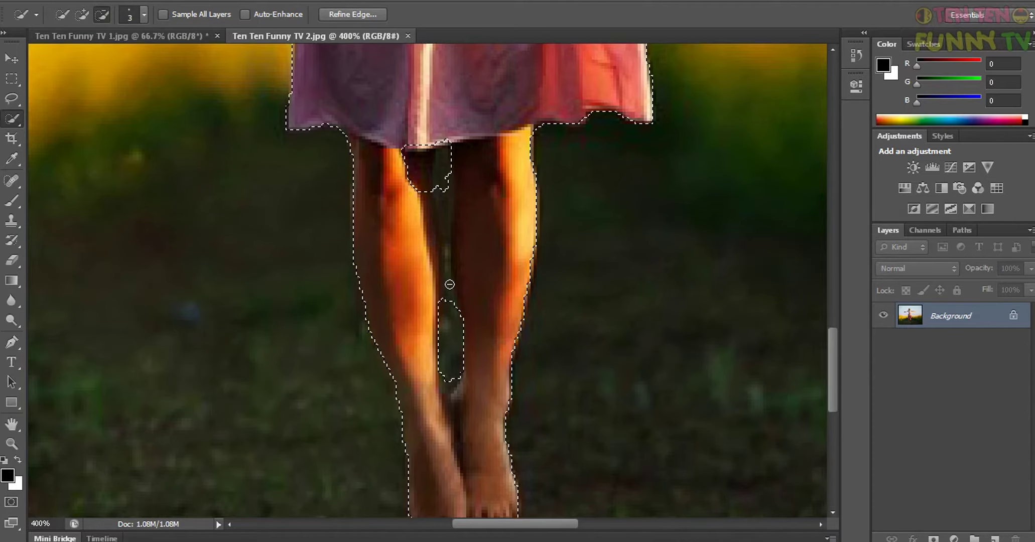
drag(447, 279, 448, 265)
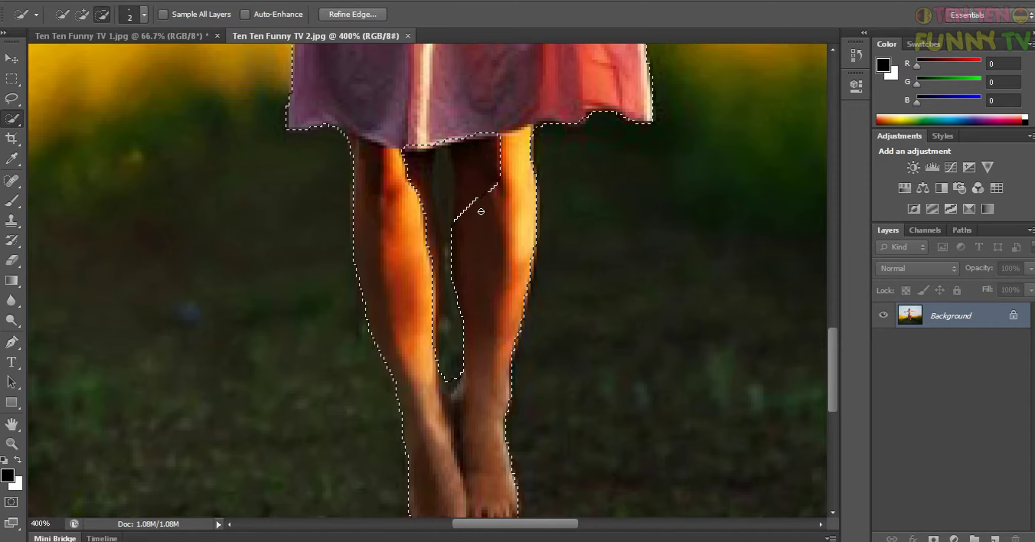
key(ctrl+plus)
key(ctrl+plus)
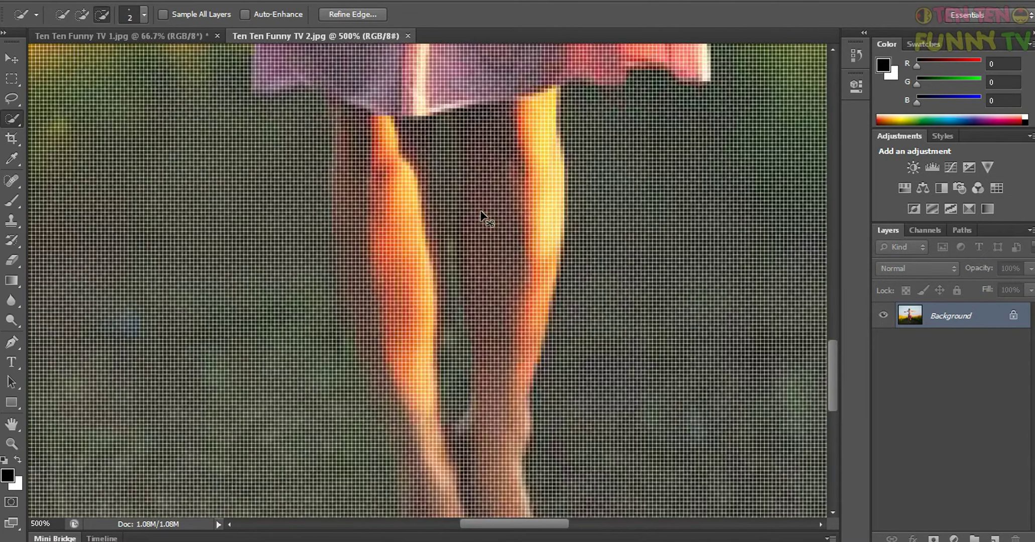
Step: Zoom out slightly, switch to Add to selection and add back the skirt and leg edge
key(ctrl+minus)
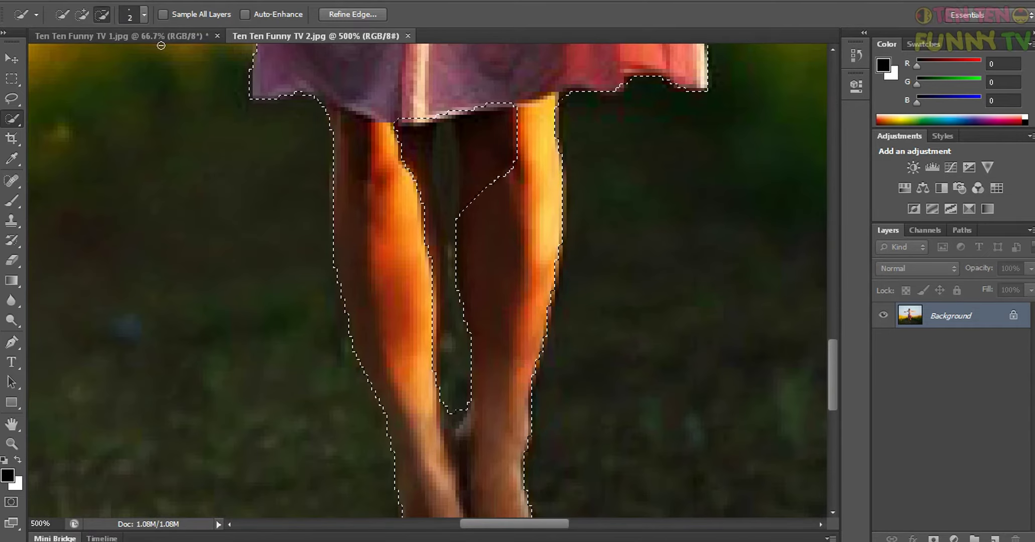
click(82, 14)
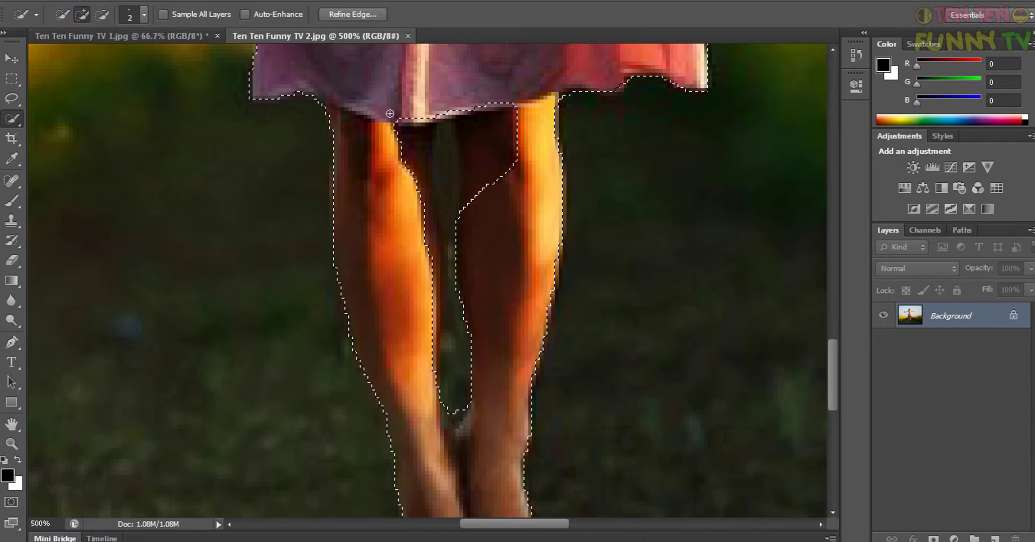
drag(402, 132, 429, 156)
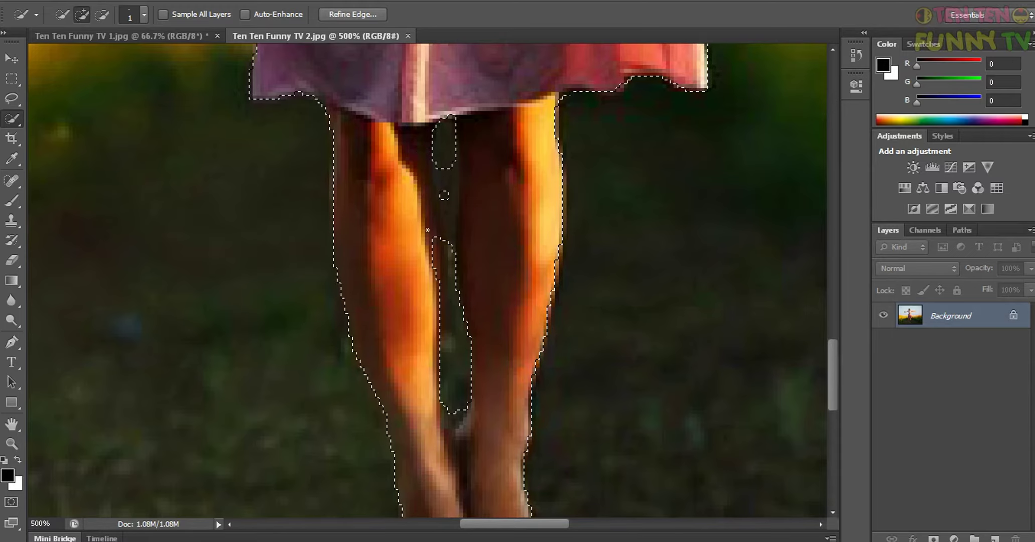
Step: In Subtract mode, trim the selection bulge below the skirt and extend the gap downward
click(101, 14)
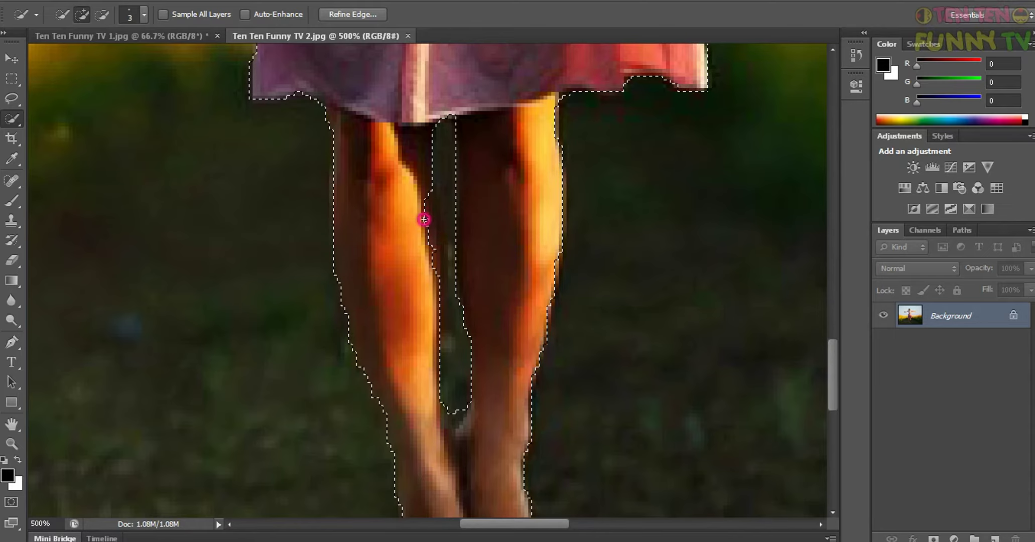
drag(425, 219, 427, 216)
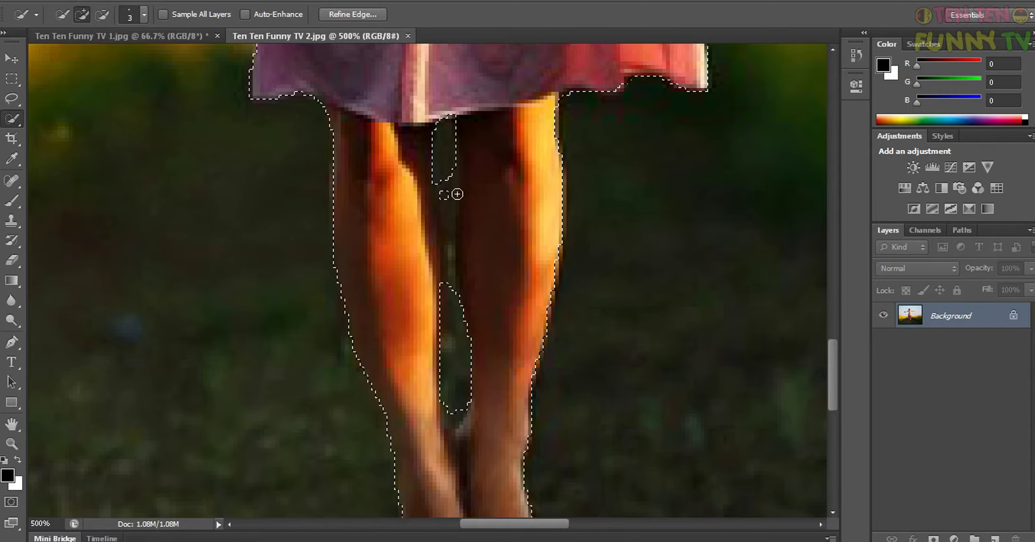
click(102, 14)
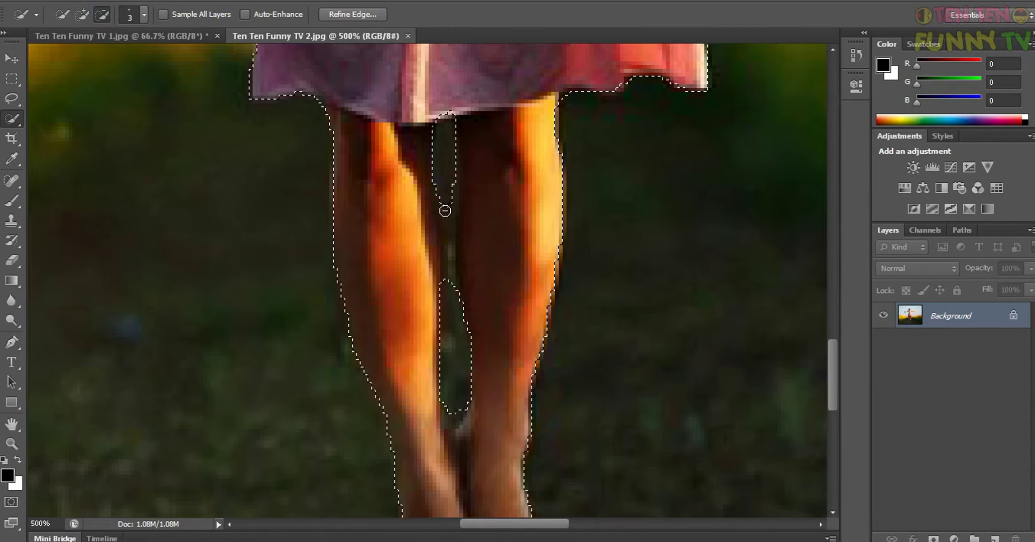
drag(444, 187, 448, 203)
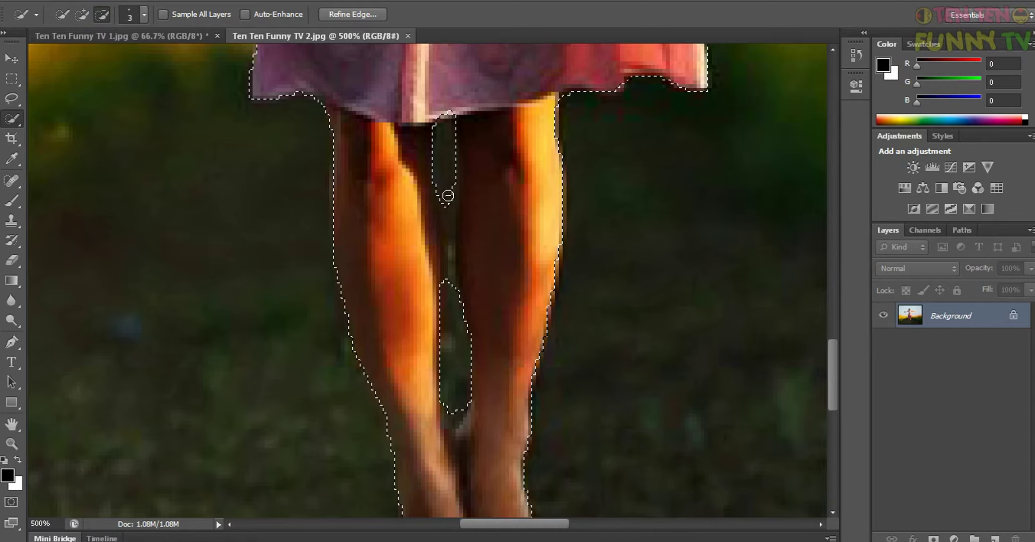
click(448, 194)
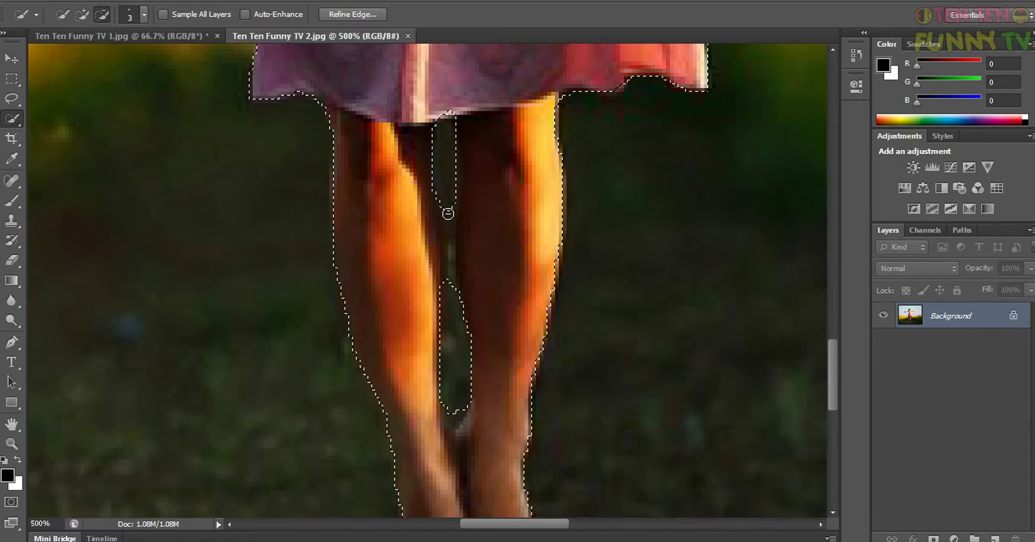
click(448, 214)
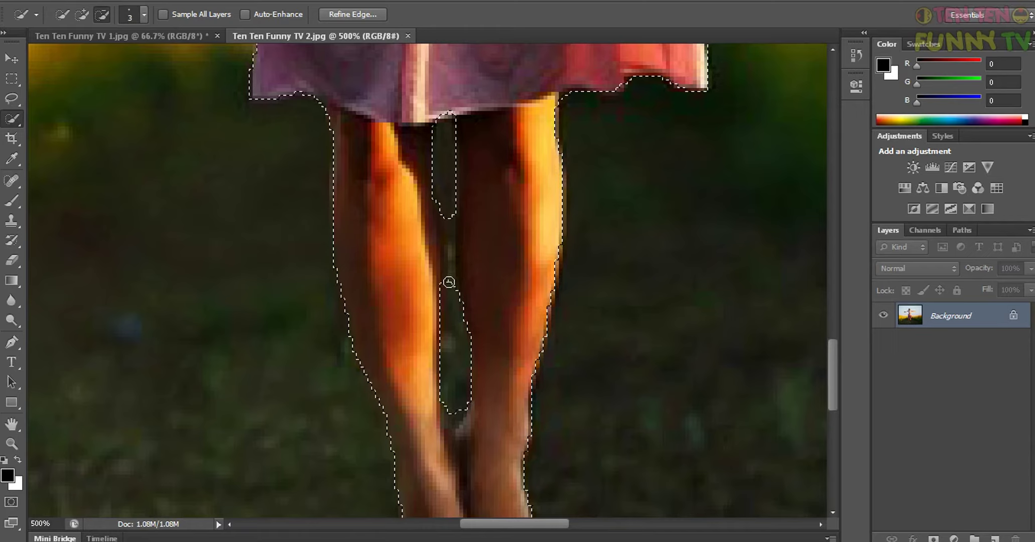
Step: With a 1 px brush, extend the removed gap upward and join the two gaps between the legs
key(bracketleft)
key(bracketleft)
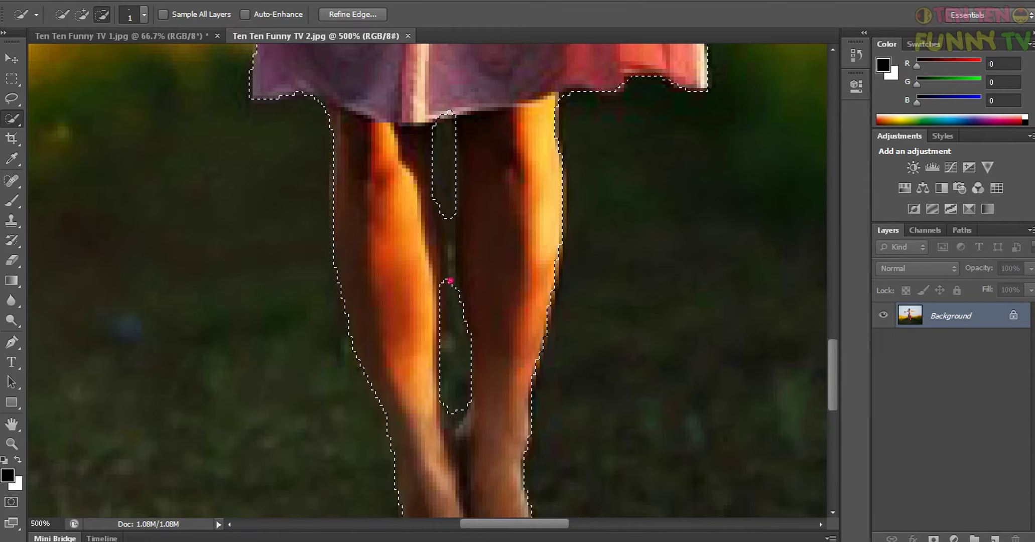
click(450, 270)
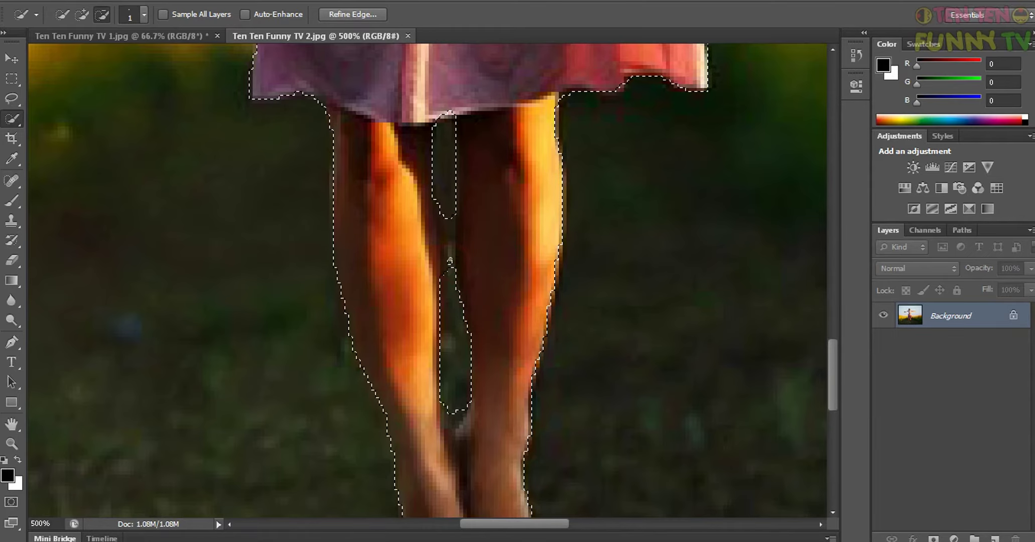
click(450, 258)
click(450, 249)
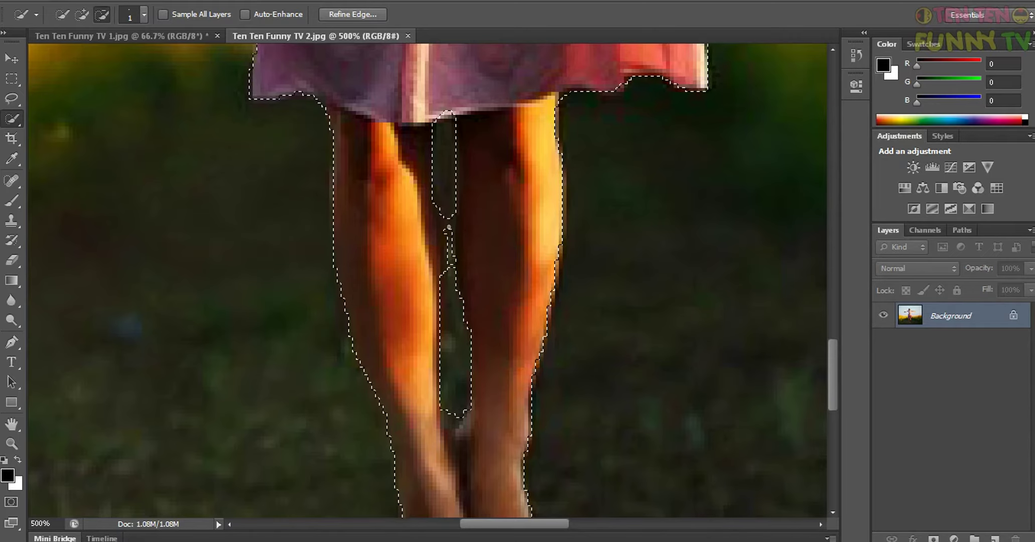
click(449, 226)
click(447, 233)
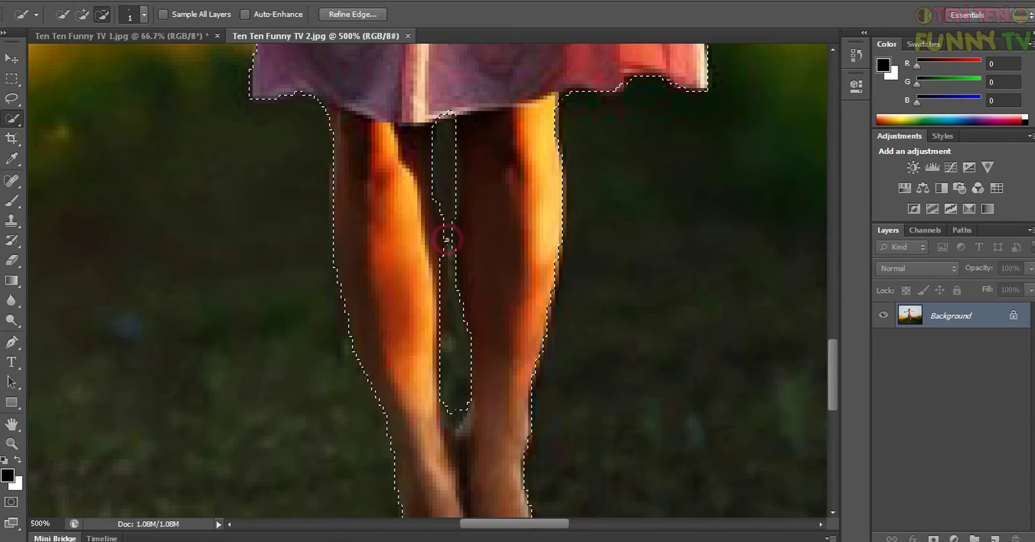
Step: Straighten the gap's edges along both inner legs
drag(448, 240, 447, 254)
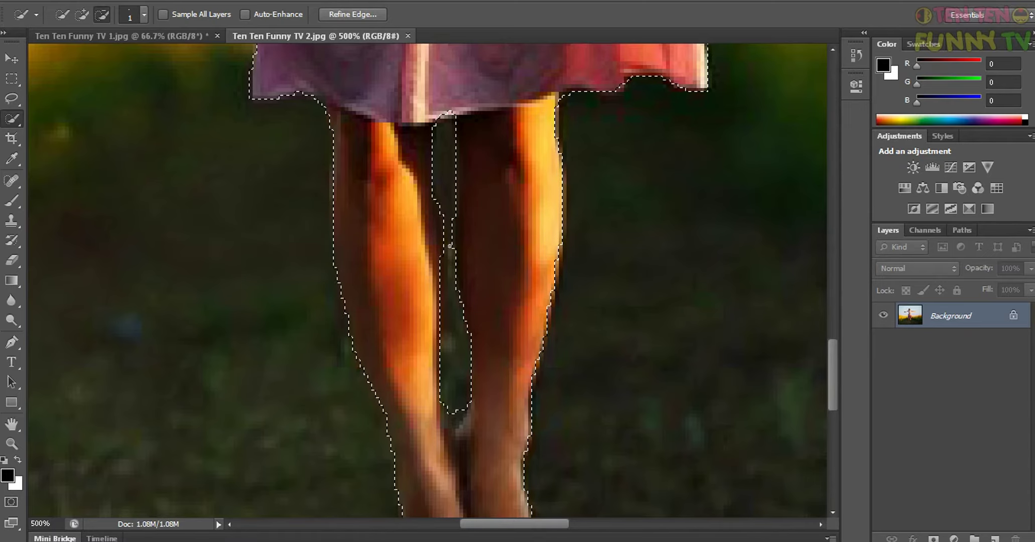
click(450, 246)
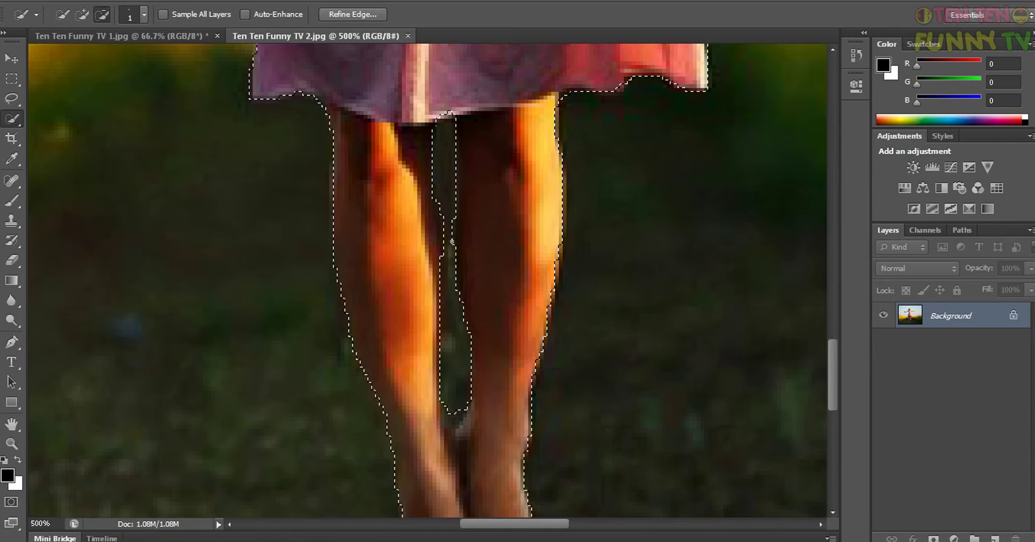
click(451, 236)
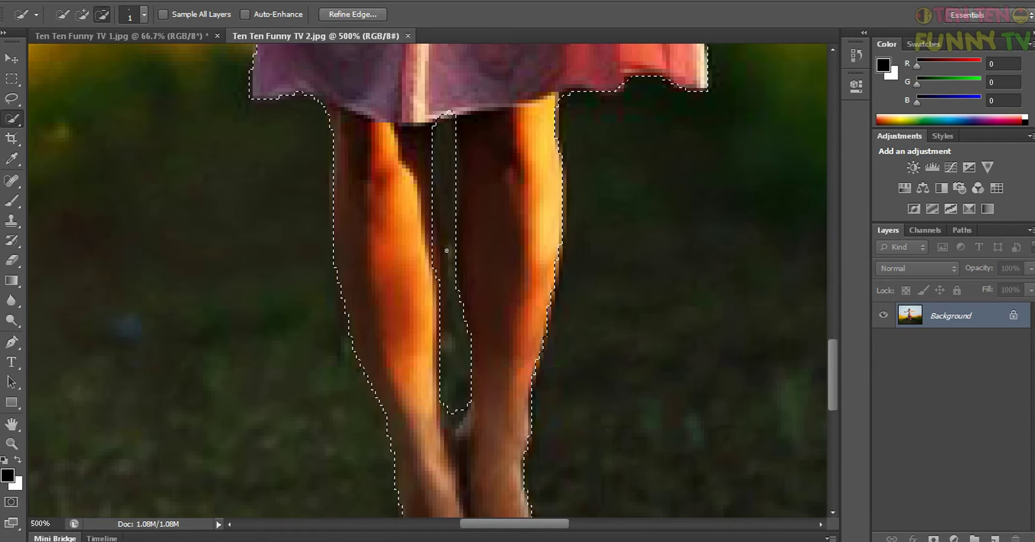
drag(446, 250, 442, 201)
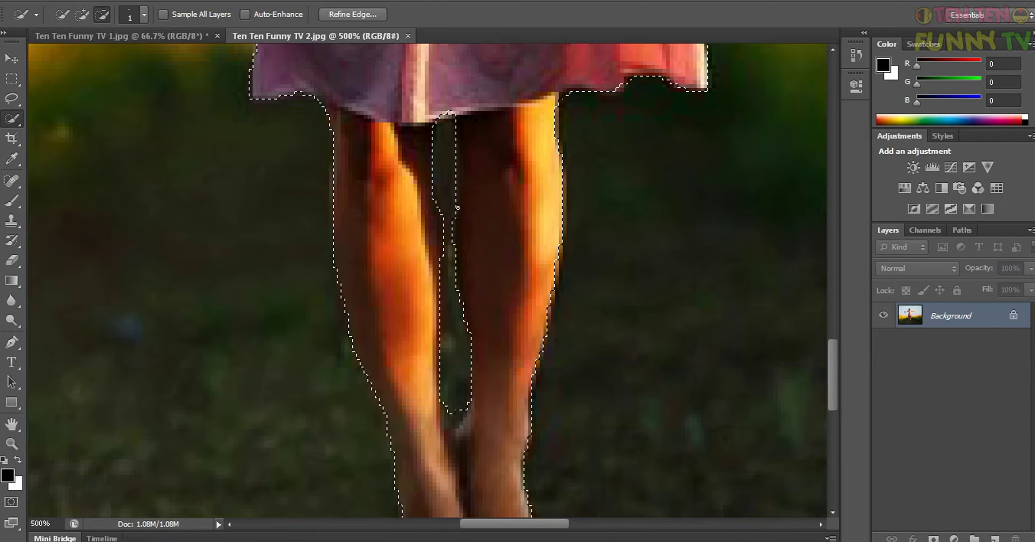
click(449, 215)
click(445, 215)
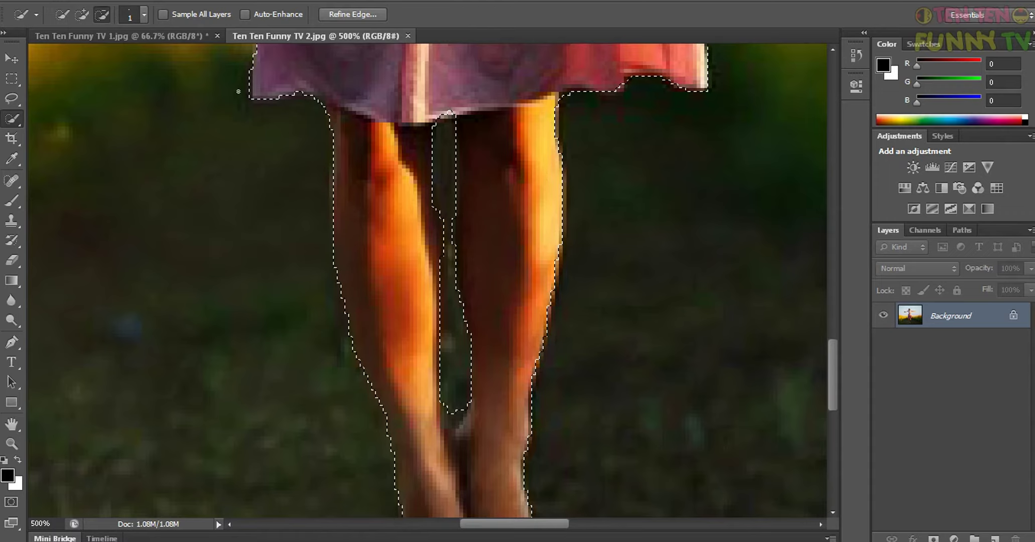
Step: Switch back to Add to selection and add the skirt hem back in
click(81, 14)
click(451, 112)
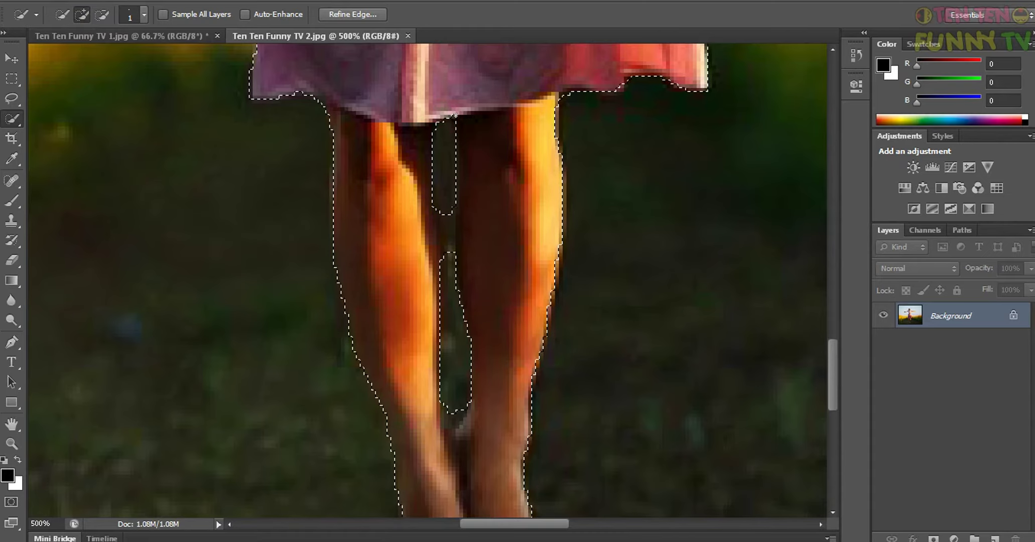
click(455, 115)
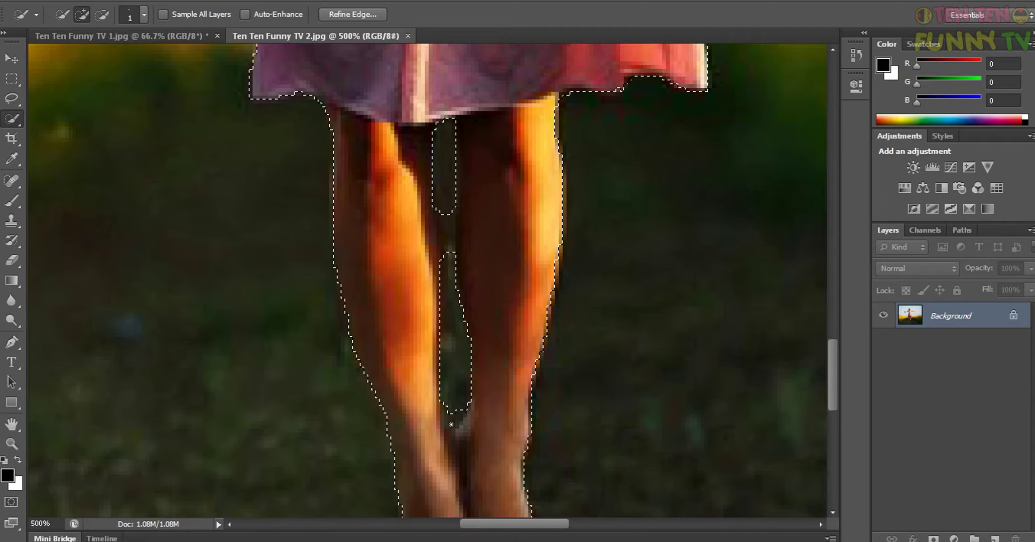
drag(834, 373, 837, 249)
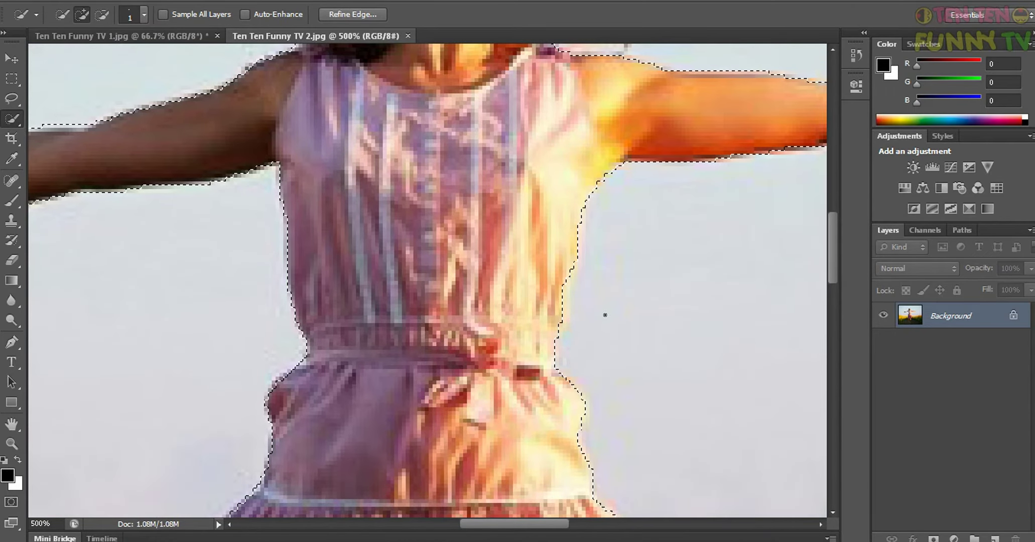
Step: Enlarge the quick-selection brush and add the dress edge and the right arm's underside to the selection
key(bracketright)
key(bracketright)
key(bracketright)
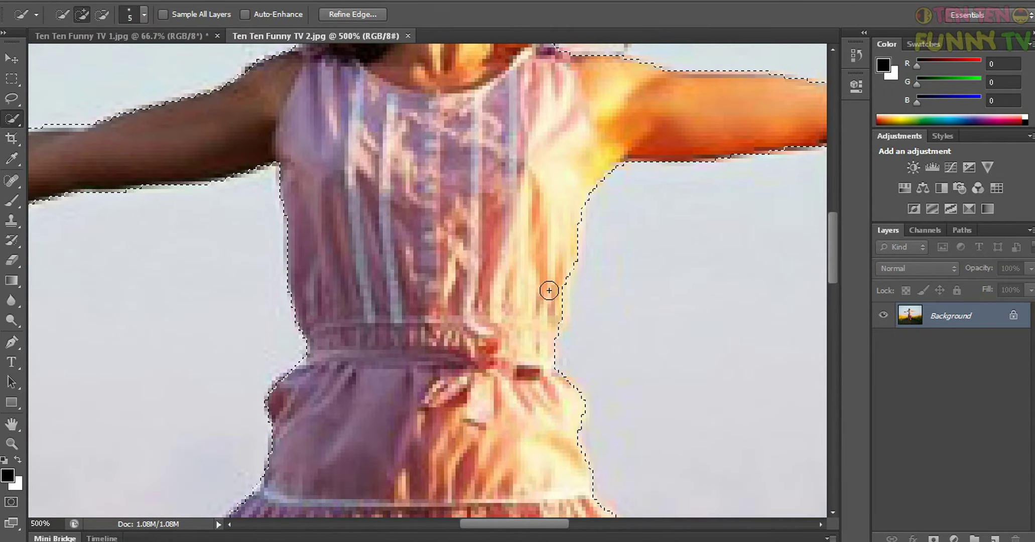
click(558, 294)
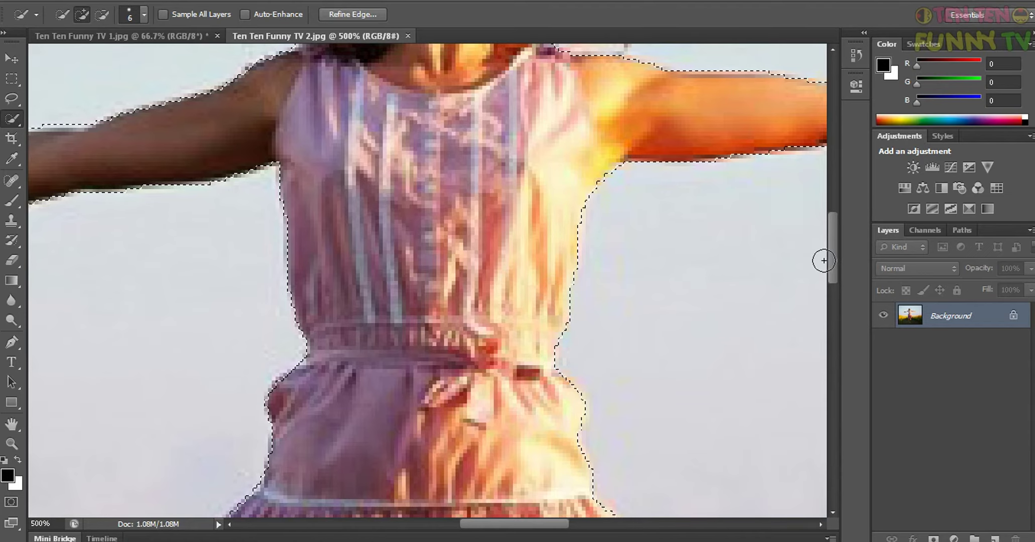
drag(833, 258, 833, 249)
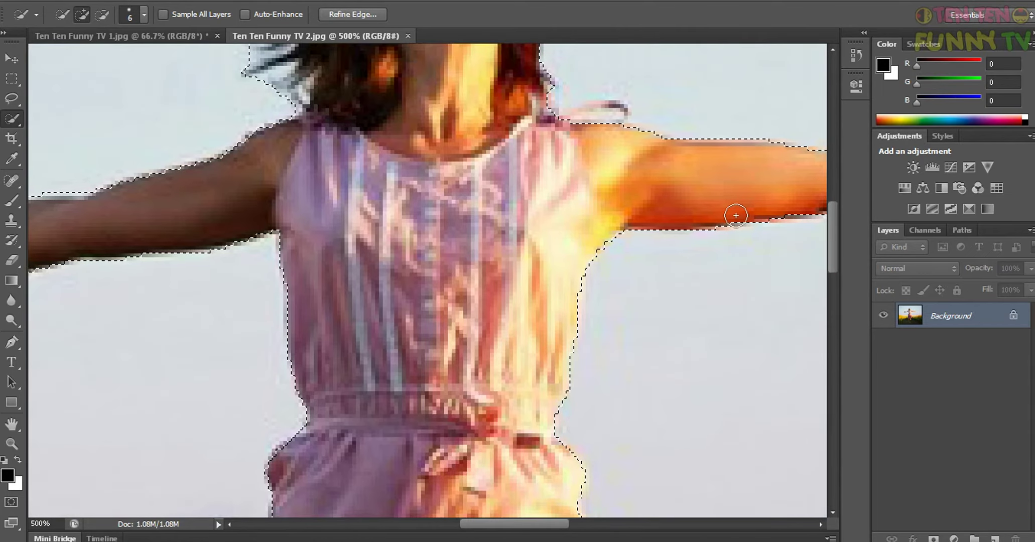
click(735, 215)
drag(728, 217, 792, 208)
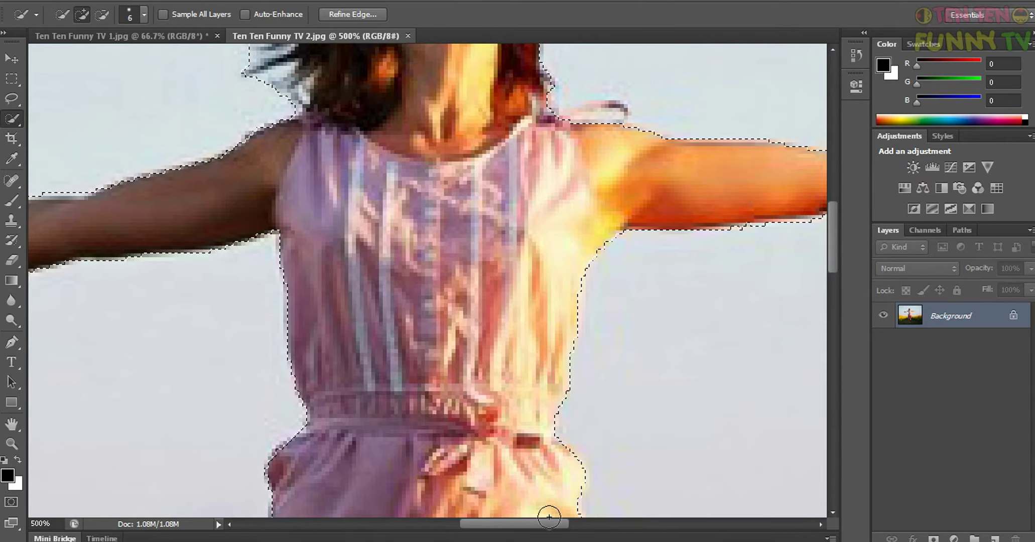
Step: Extend the selection along the girl's other outstretched arm, then zoom back out
drag(551, 524, 617, 525)
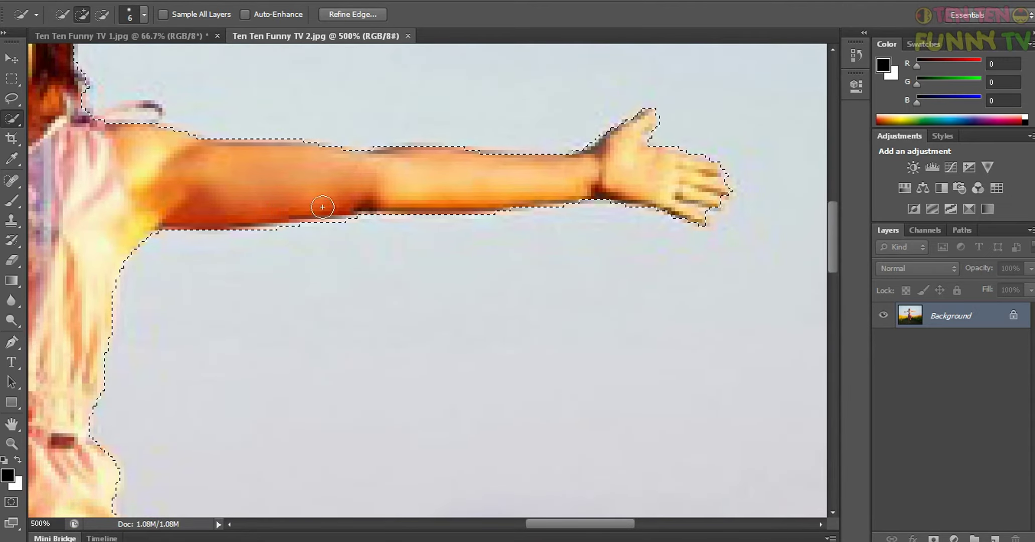
drag(357, 160, 546, 162)
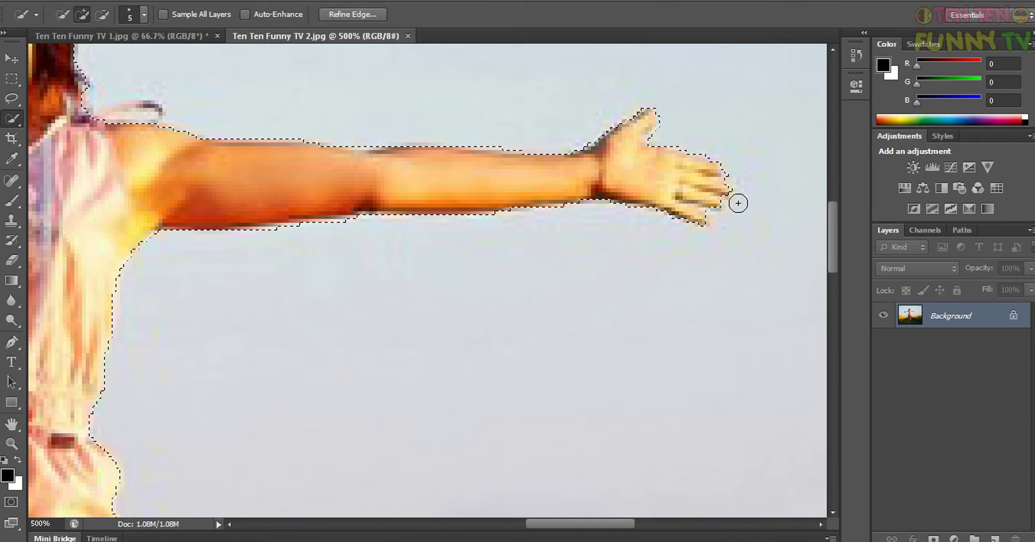
drag(581, 525, 500, 525)
key(ctrl+minus)
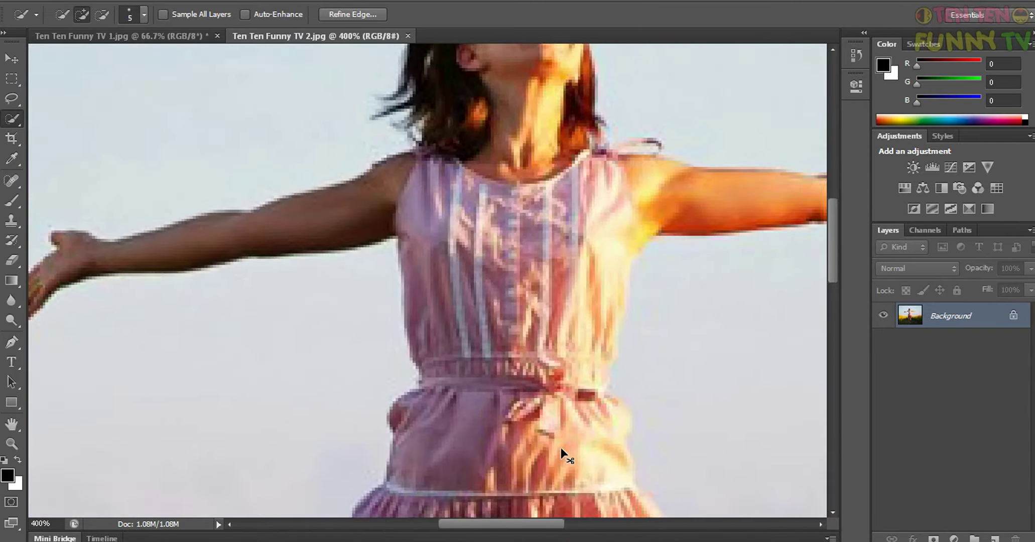
key(ctrl+minus)
key(ctrl+minus)
key(ctrl+minus)
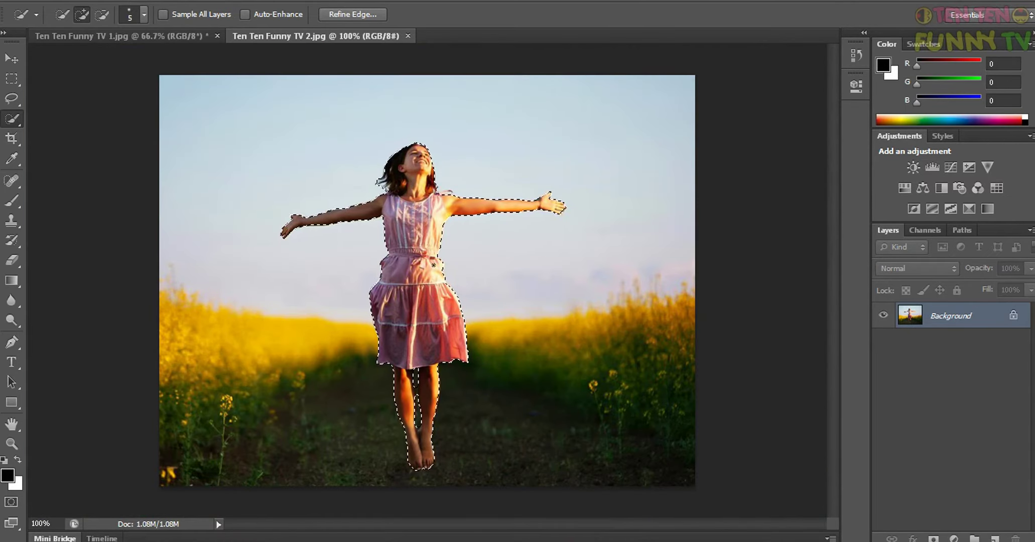
Step: Copy the selected girl to Layer 1, hide the Background layer and float her document window
right_click(412, 242)
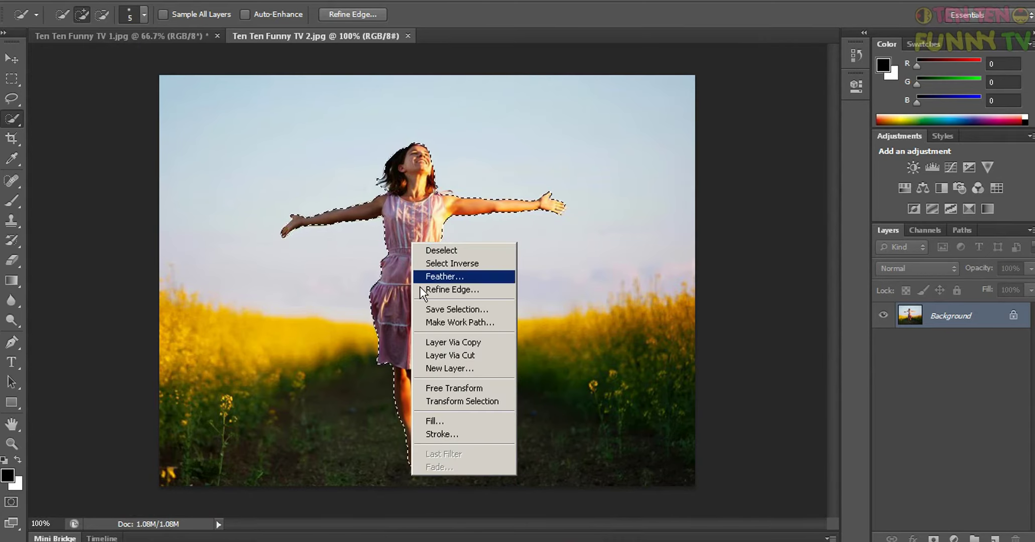
click(506, 342)
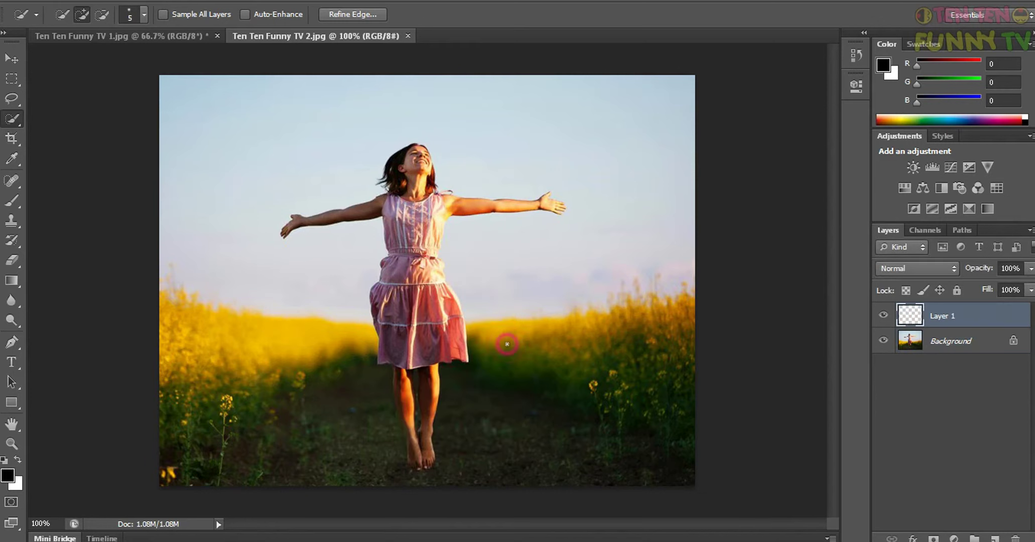
click(884, 341)
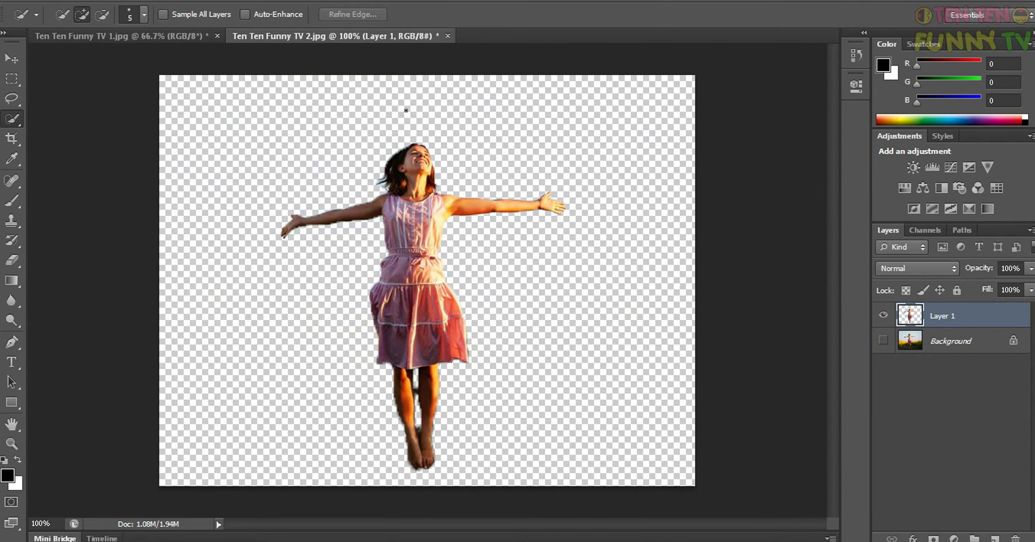
mouse_move(385, 36)
mouse_down()
mouse_move(538, 137)
mouse_move(593, 46)
mouse_up()
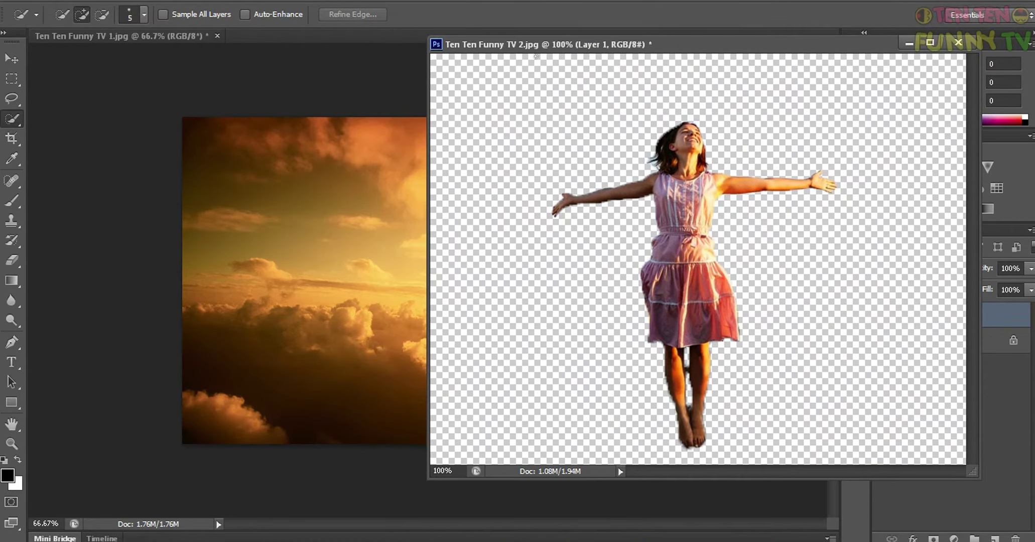
Step: Move the cut-out girl into Ten Ten Funny TV 1.jpg and nudge her slightly right
click(11, 58)
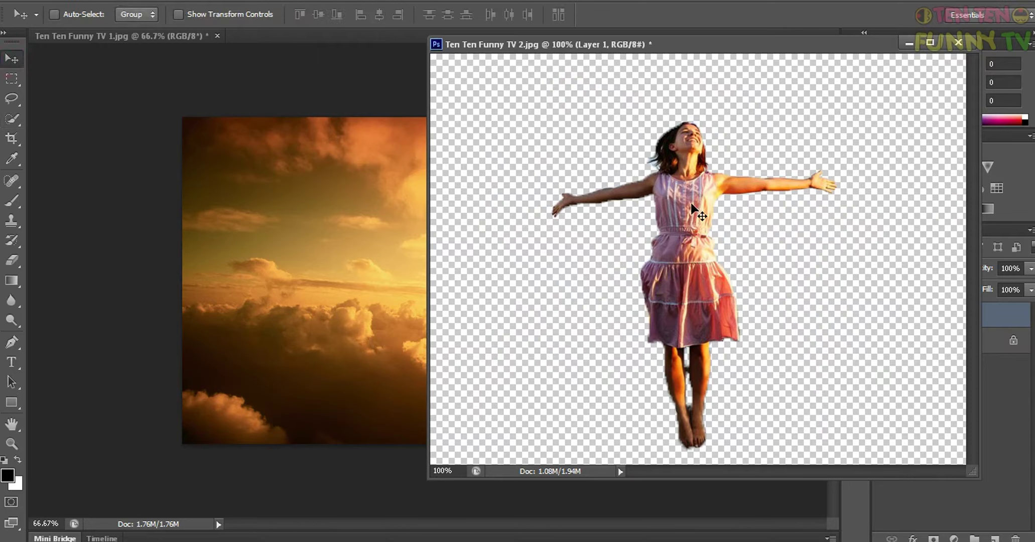
drag(692, 207, 378, 247)
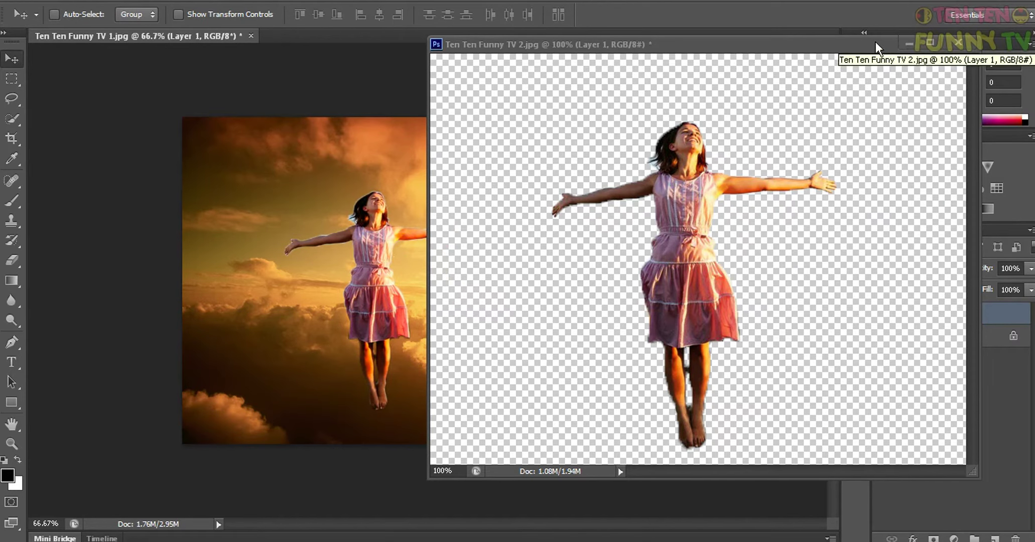
drag(787, 48, 743, 40)
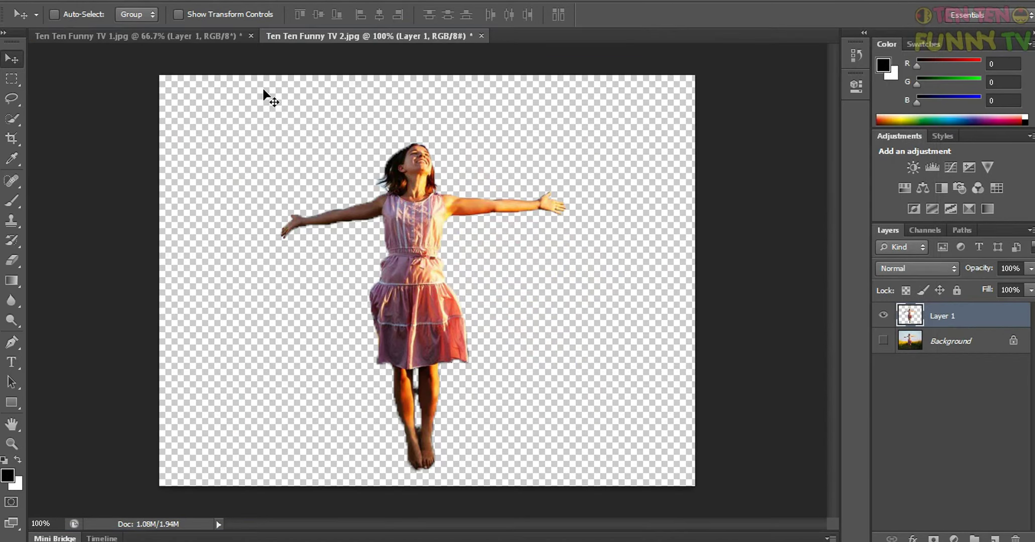
click(208, 47)
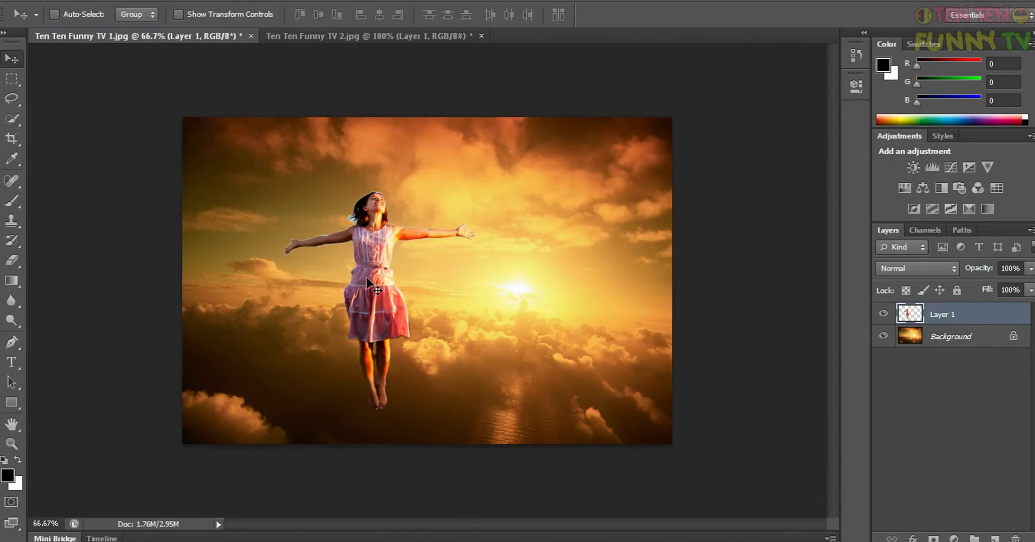
mouse_move(370, 274)
mouse_down()
mouse_move(444, 272)
mouse_move(420, 273)
mouse_up()
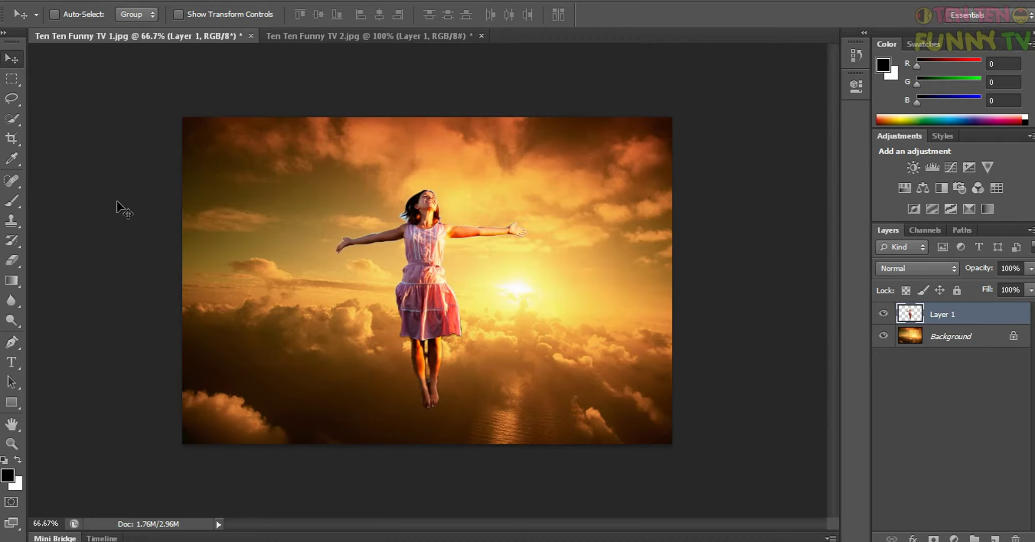
Step: Set the Eraser to 30% opacity with a 0%-hardness Soft Round brush
click(13, 261)
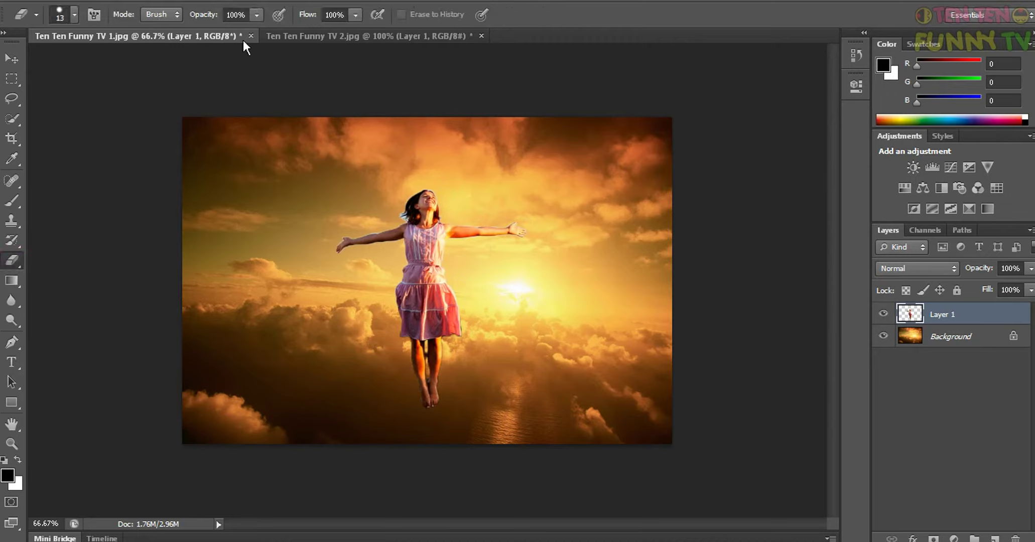
click(256, 14)
click(215, 30)
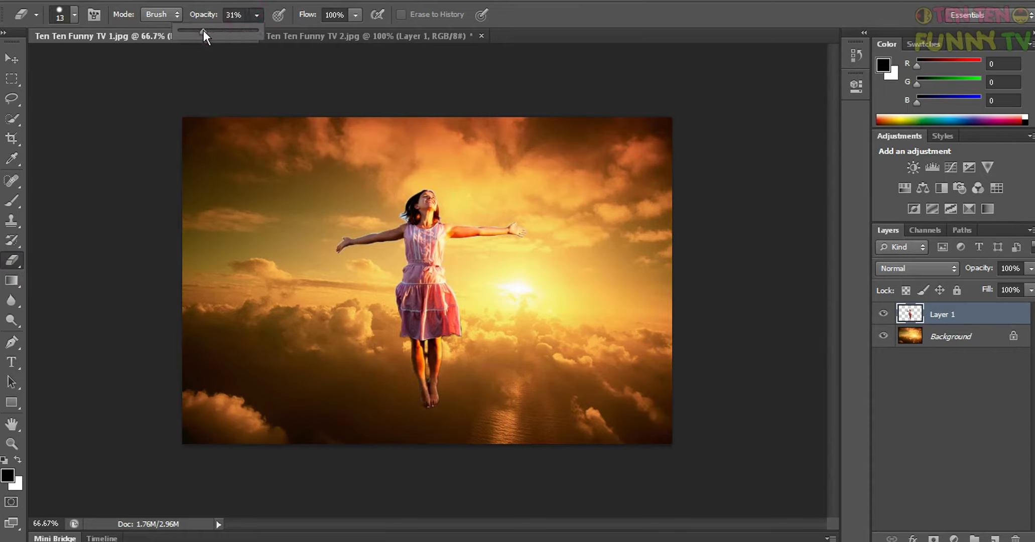
drag(203, 30, 203, 30)
click(74, 14)
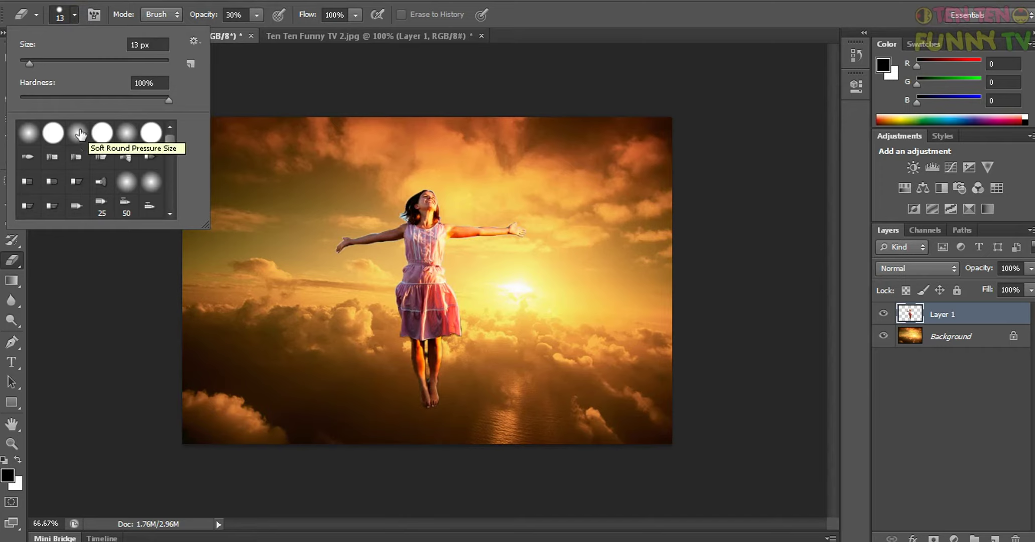
click(29, 134)
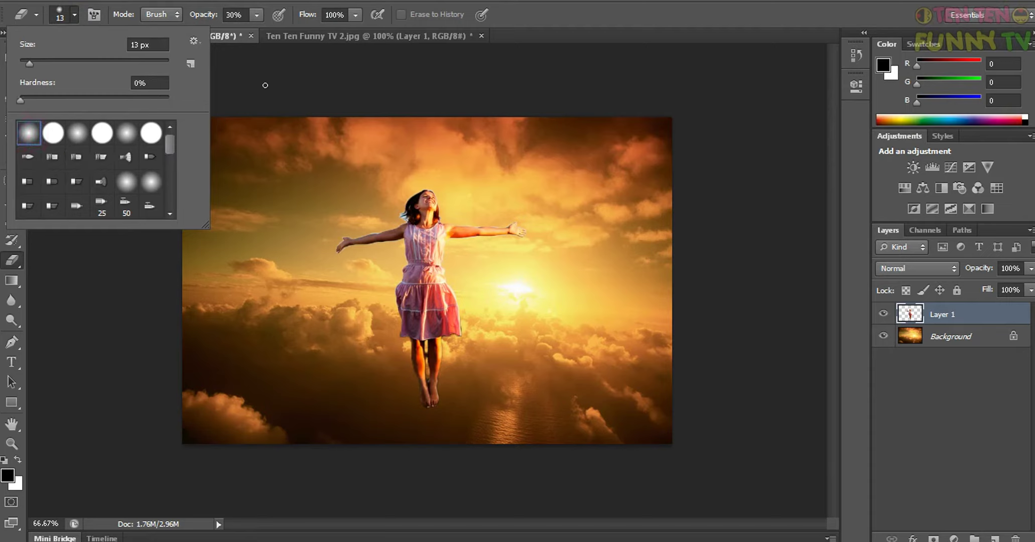
click(360, 83)
key(ctrl+plus)
key(ctrl+plus)
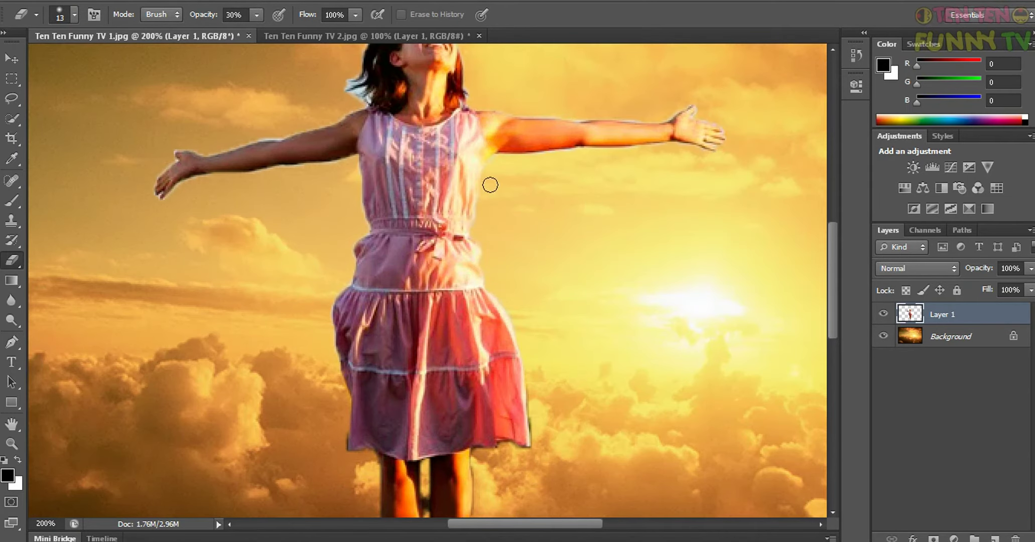
Step: Shrink the eraser brush, lightly erase the hair fringe, and zoom in to 400%
drag(833, 260, 834, 215)
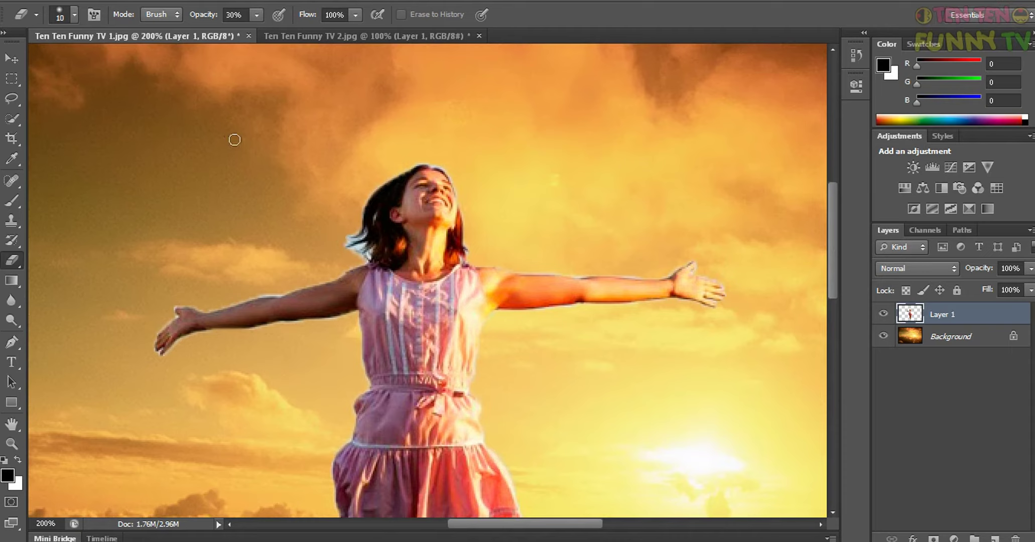
key(bracketleft)
drag(348, 240, 351, 241)
key(ctrl+plus)
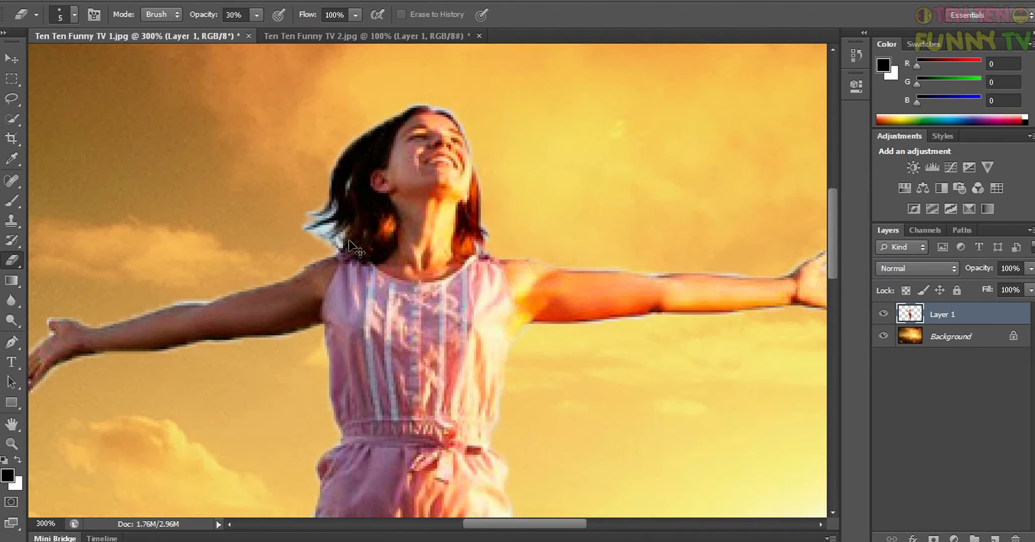
key(ctrl+plus)
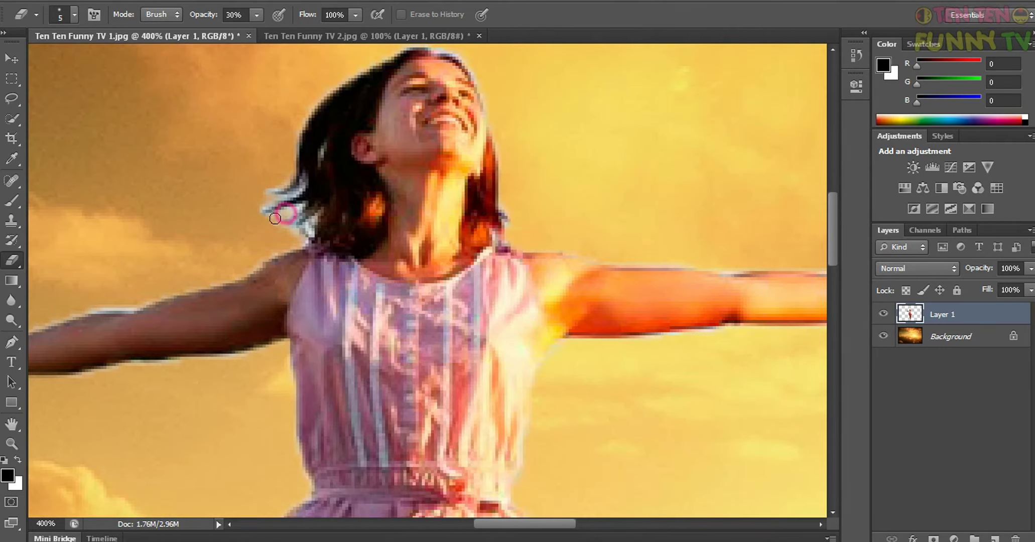
Step: Dab away the pale halo along the upper hair edge
click(276, 223)
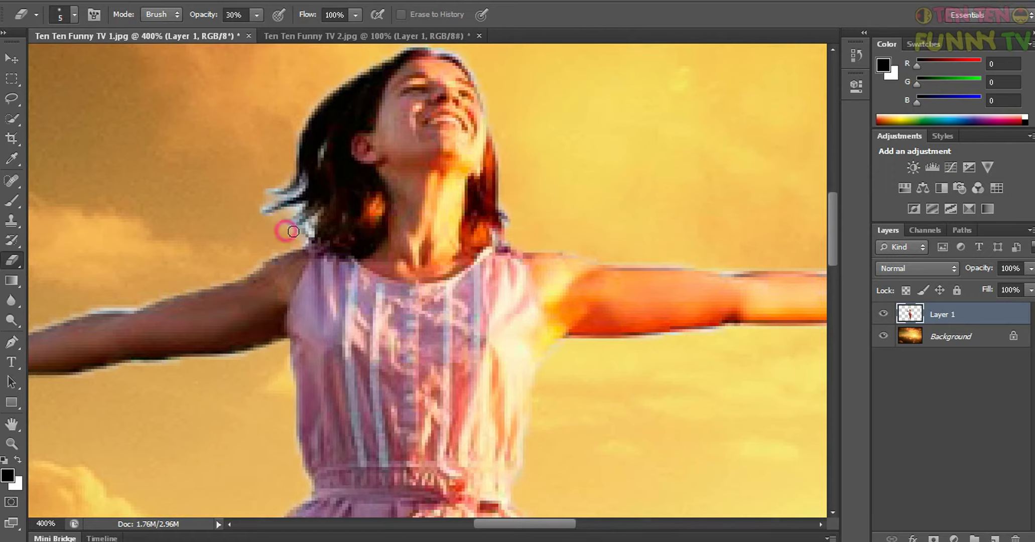
click(294, 233)
click(261, 203)
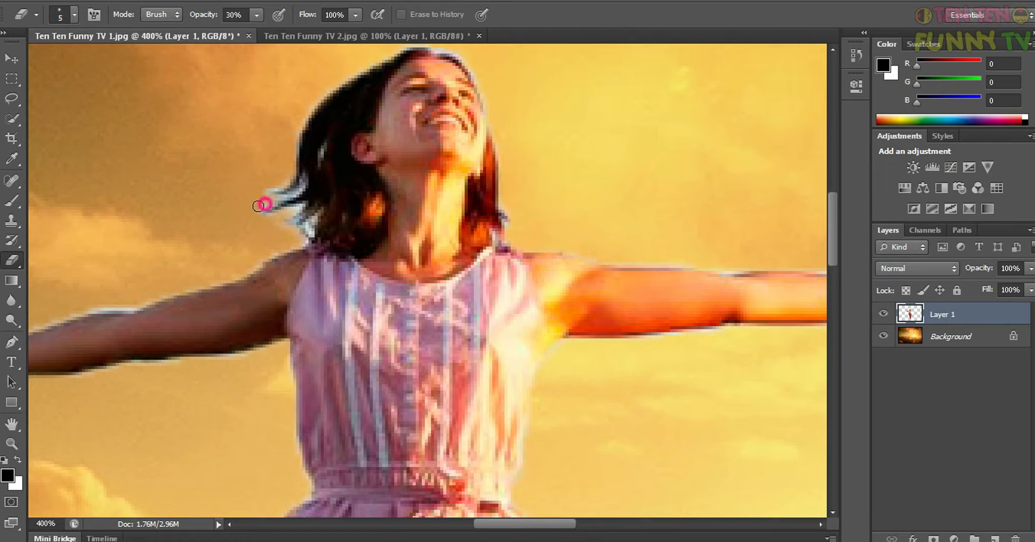
click(252, 208)
click(273, 199)
click(267, 204)
click(273, 217)
click(278, 183)
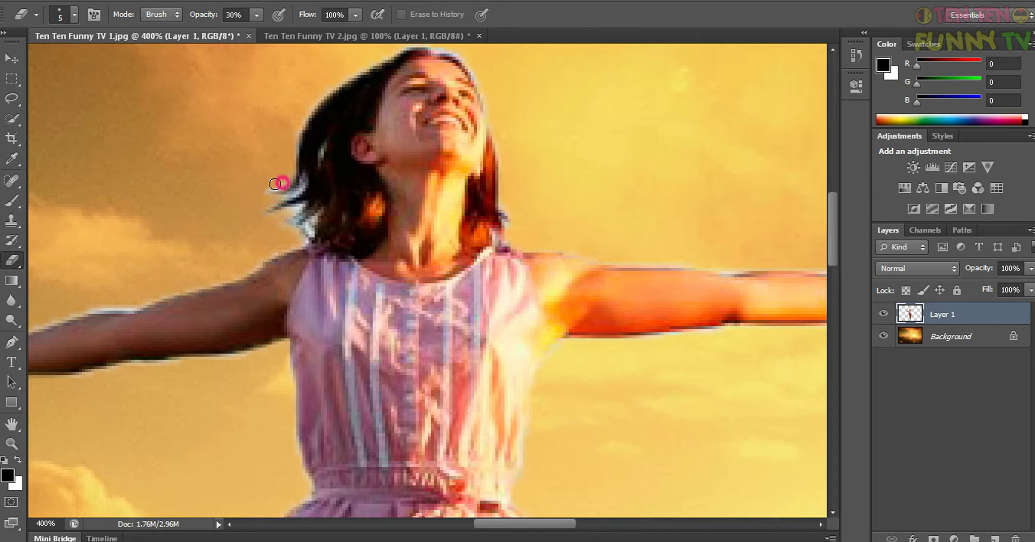
click(270, 186)
Step: Clean the remaining fringe spots along the hair edge and lower hair tip
click(299, 187)
click(294, 224)
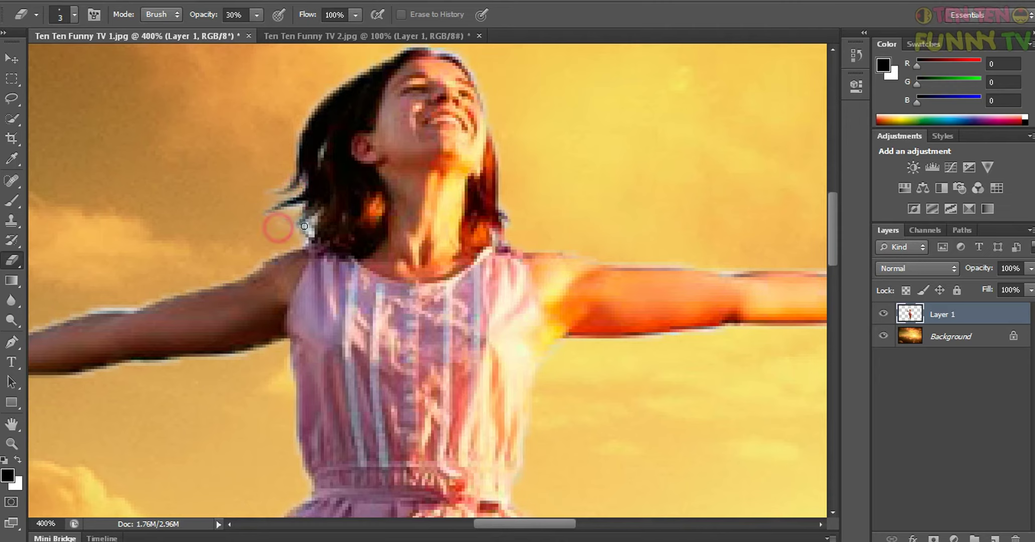
click(307, 229)
click(297, 234)
click(294, 219)
click(275, 224)
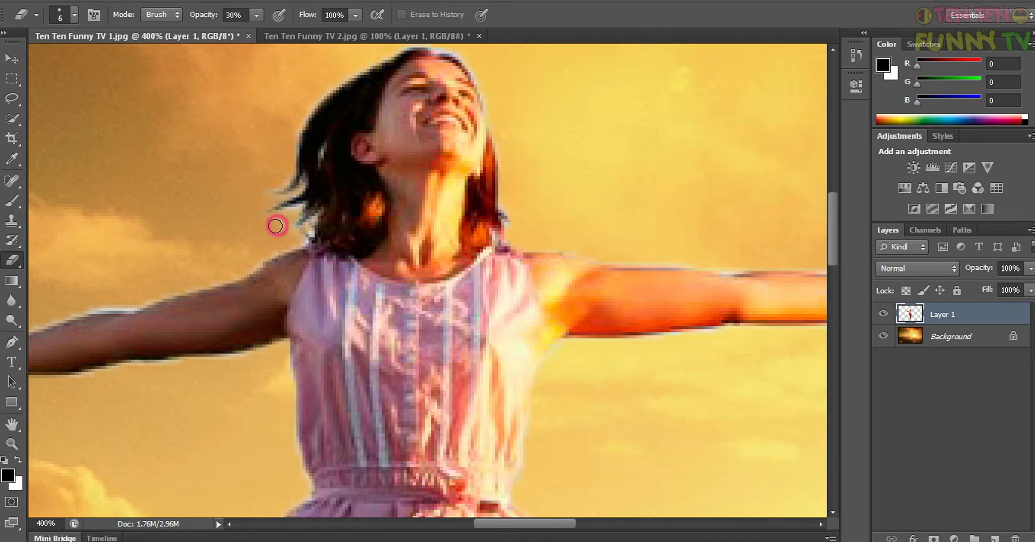
click(265, 191)
Step: Soften the pale fringe along the fingers and fingertips
drag(550, 525, 619, 524)
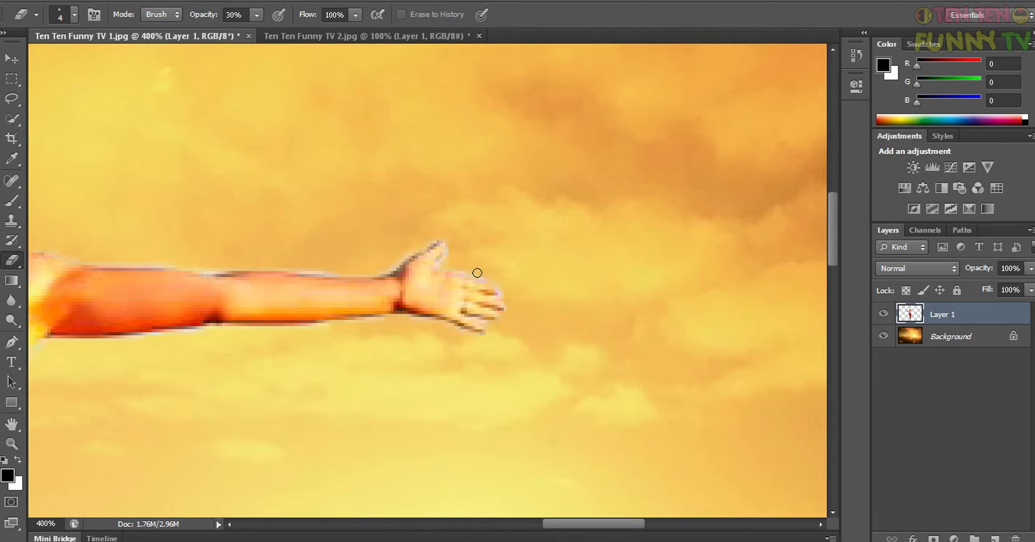
drag(498, 287, 496, 327)
click(495, 325)
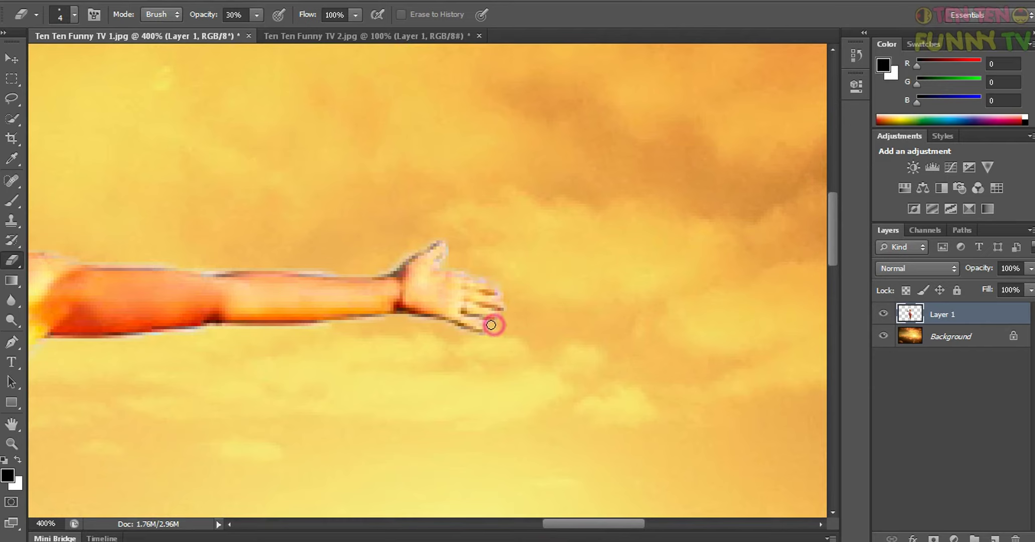
click(477, 276)
drag(482, 276, 499, 295)
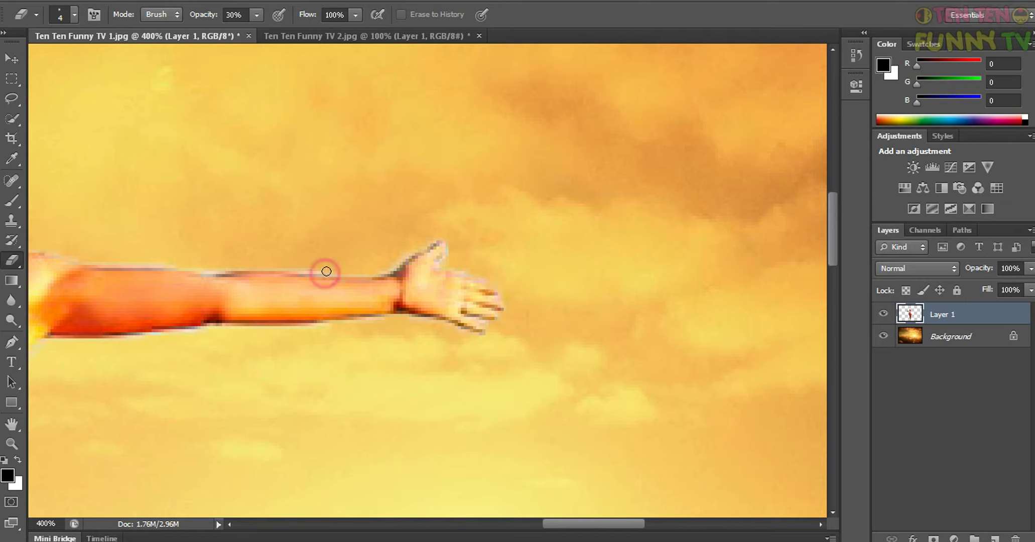
Step: Soften the forearm's upper and lower edges and the fringe around the thumb, then zoom out
drag(335, 269, 307, 271)
click(317, 270)
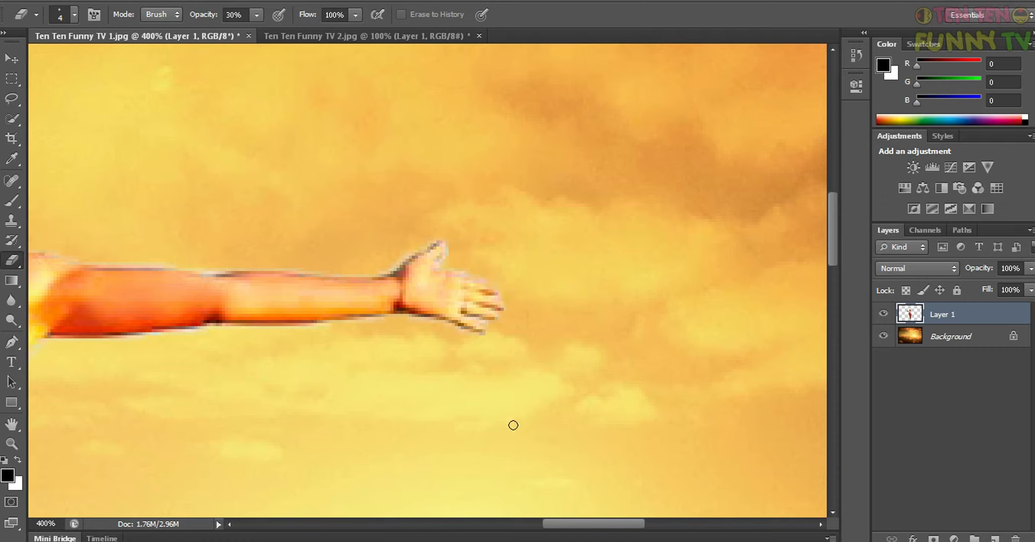
drag(565, 523, 528, 524)
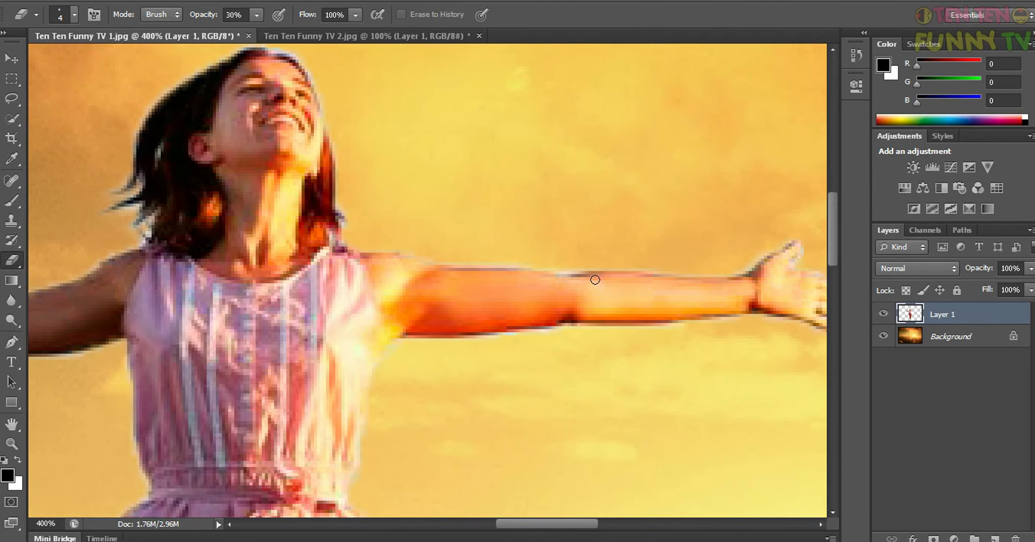
drag(576, 270, 403, 248)
drag(552, 335, 483, 342)
drag(565, 522, 600, 525)
drag(536, 317, 480, 327)
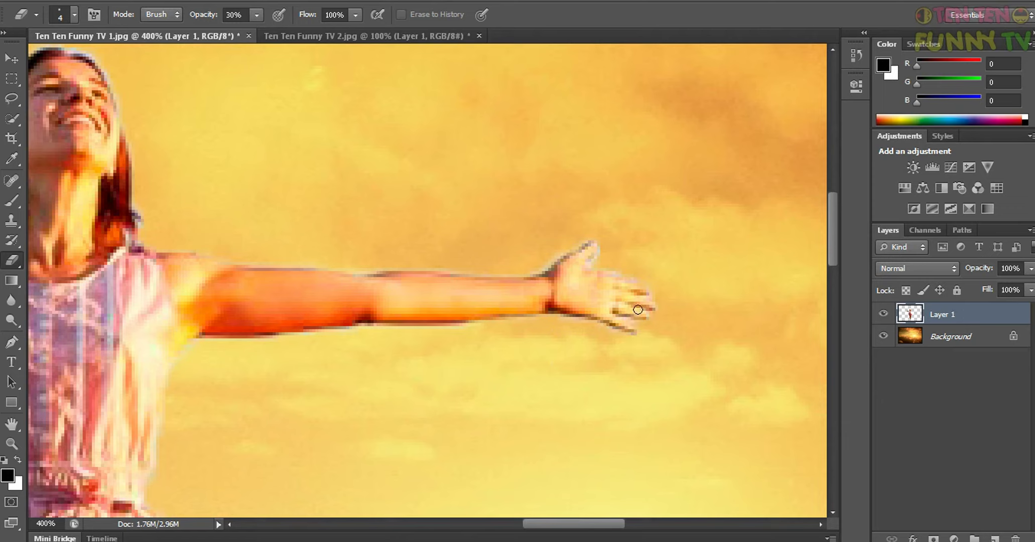
mouse_move(608, 251)
mouse_down()
mouse_move(596, 247)
mouse_move(627, 276)
mouse_move(661, 270)
mouse_up()
key(ctrl+minus)
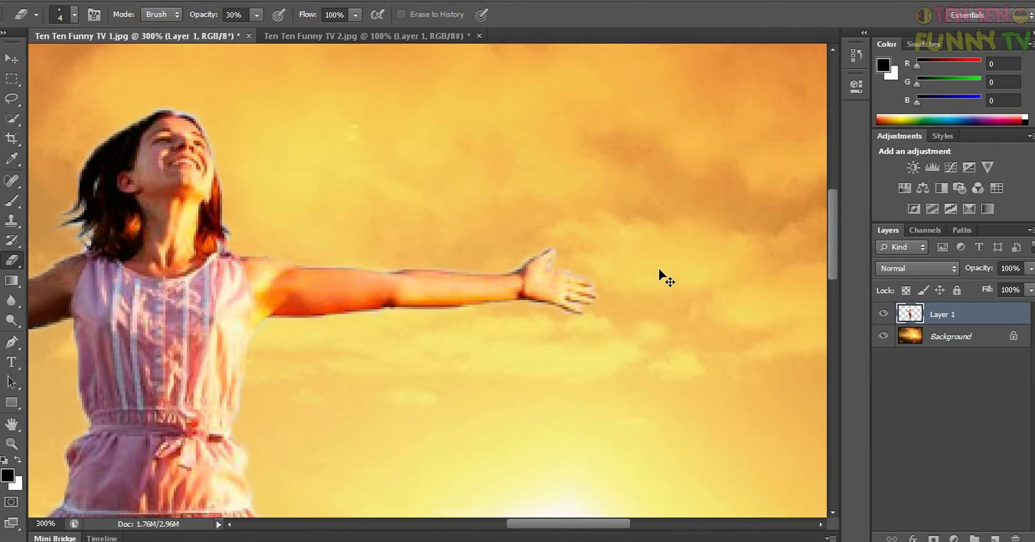
Step: Zoom in on the legs and erase leftover background between them
key(ctrl+minus)
key(ctrl+minus)
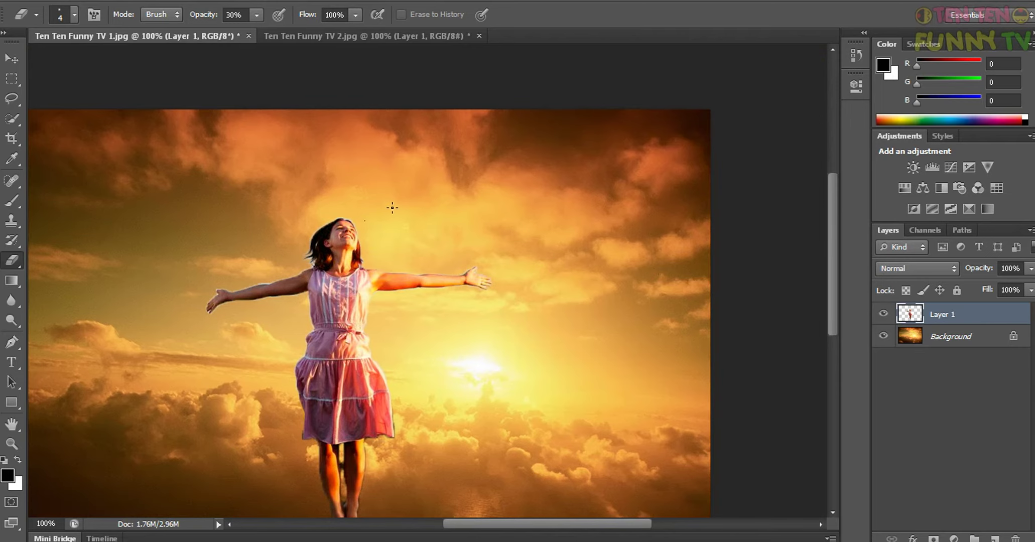
key(ctrl+plus)
key(ctrl+plus)
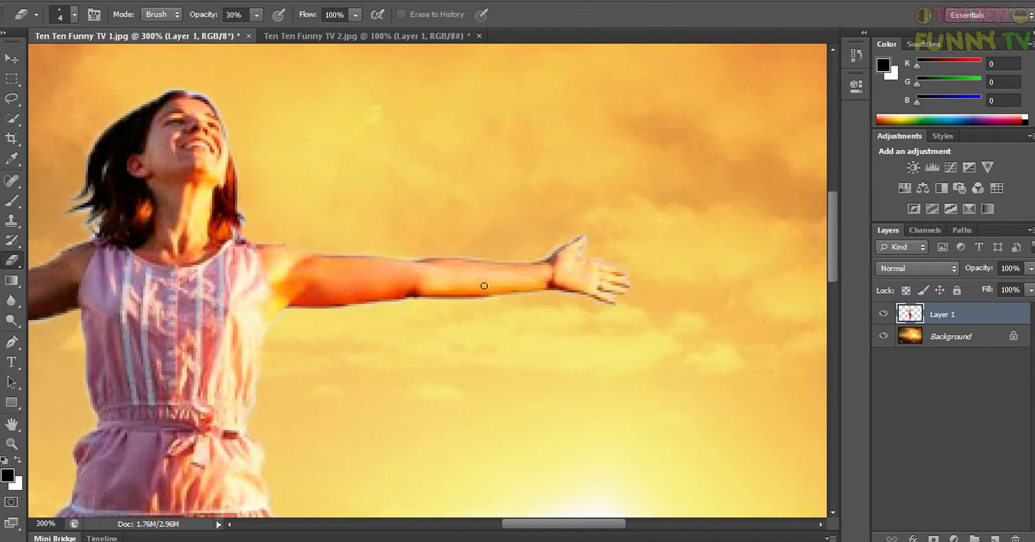
drag(830, 220, 842, 353)
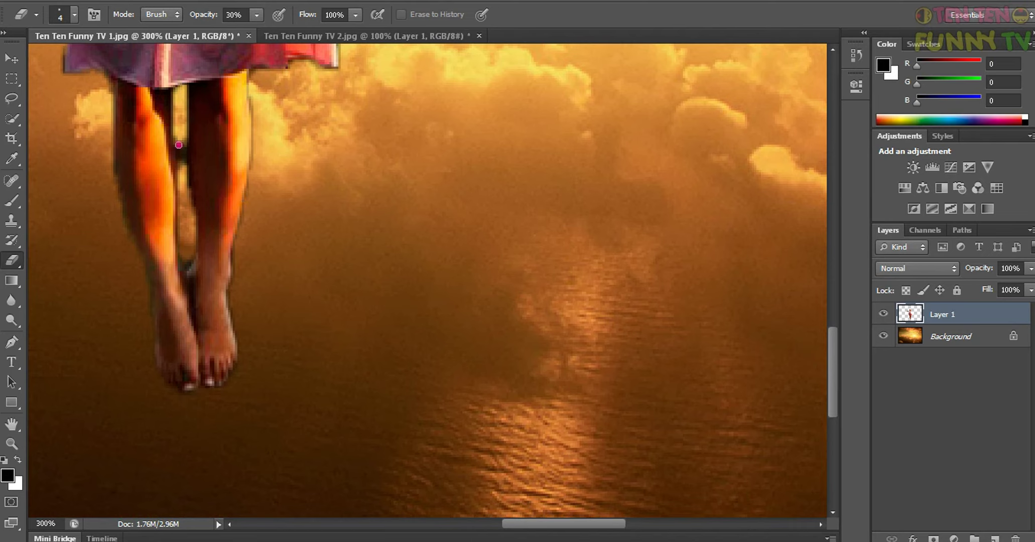
mouse_move(179, 145)
mouse_down()
mouse_move(180, 165)
mouse_move(183, 144)
mouse_up()
drag(180, 149, 189, 186)
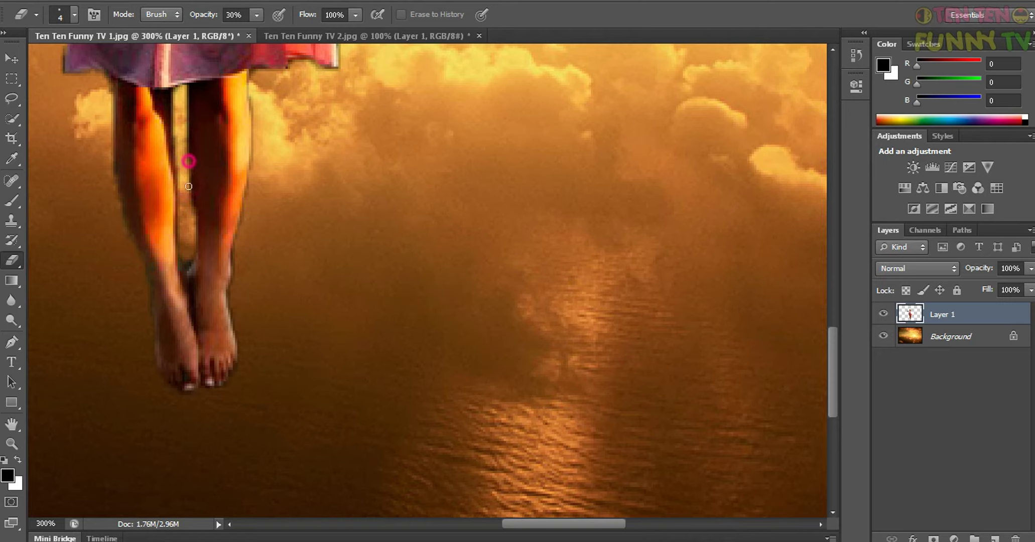
Step: Dab away remaining fringe in the leg gap and clean the leg outline downward
click(176, 138)
click(178, 148)
click(183, 142)
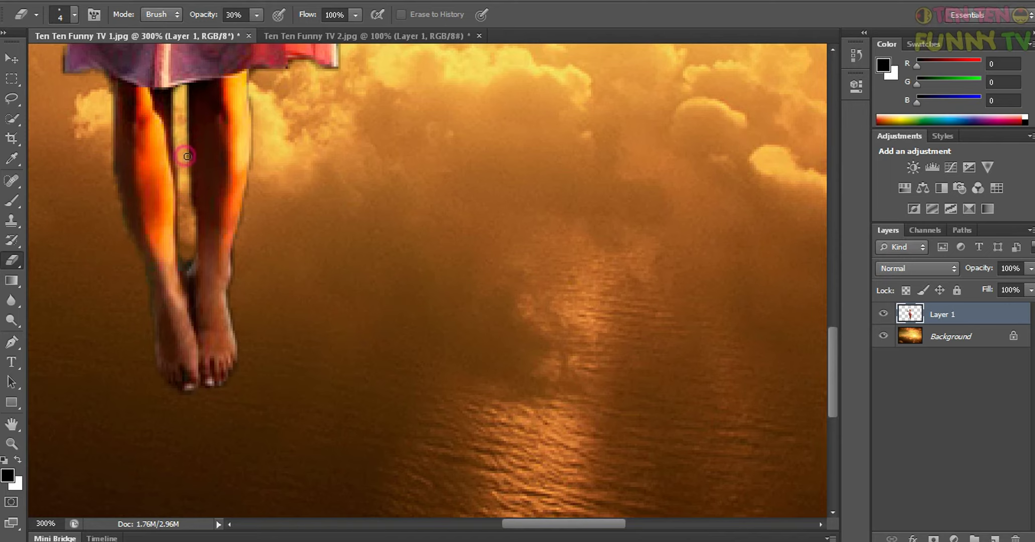
click(180, 138)
click(181, 167)
click(254, 103)
drag(254, 102, 232, 266)
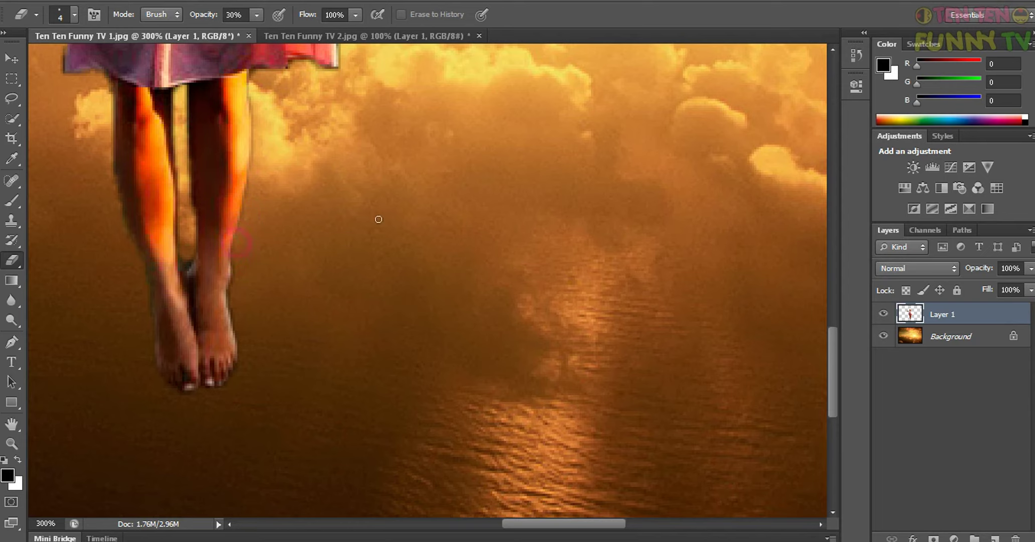
Step: Erase the fringe along the dress's right edge
drag(833, 377, 841, 315)
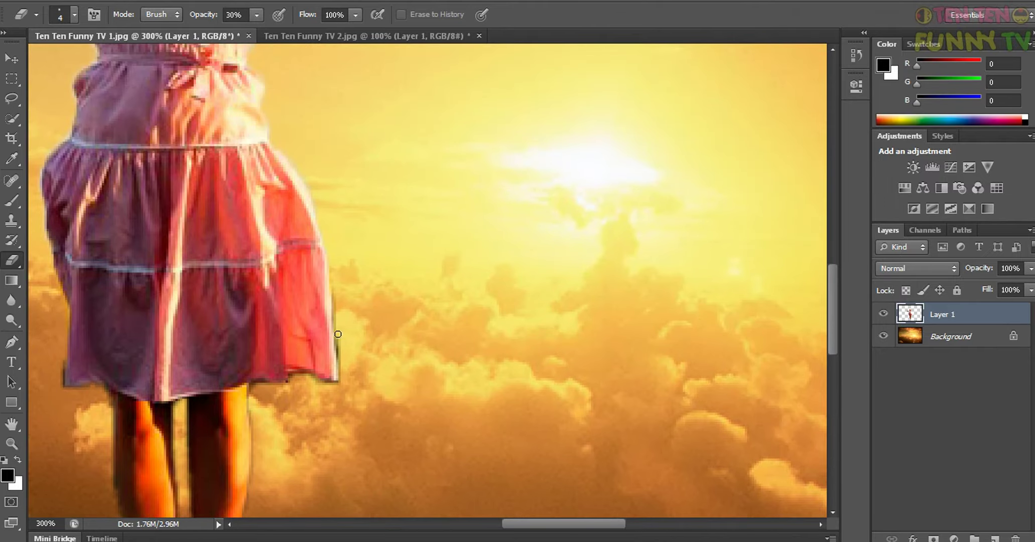
drag(343, 340, 342, 351)
click(340, 372)
drag(333, 323, 339, 365)
click(337, 306)
click(337, 365)
Step: Erase the fringe at the top of the head and down the hair edge
drag(832, 331, 849, 239)
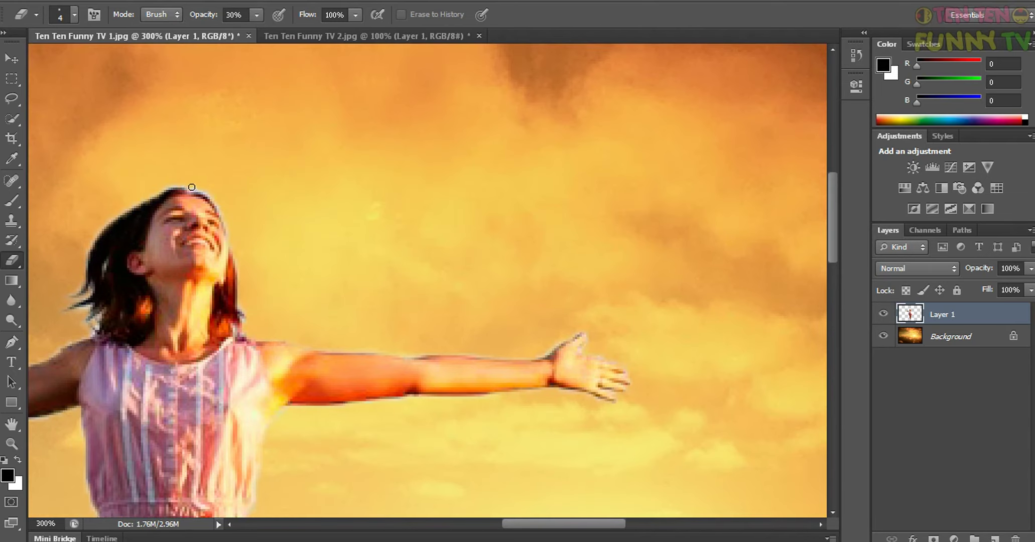
click(196, 187)
click(187, 187)
click(87, 244)
drag(86, 291, 74, 300)
Step: Clean the arm's top edge, wrist, thumb and fingertips
mouse_move(412, 352)
mouse_down()
mouse_move(275, 339)
mouse_move(242, 325)
mouse_up()
mouse_move(559, 337)
mouse_down()
mouse_move(545, 356)
mouse_move(425, 353)
mouse_up()
drag(588, 341, 581, 345)
drag(586, 398, 583, 395)
drag(833, 236, 832, 279)
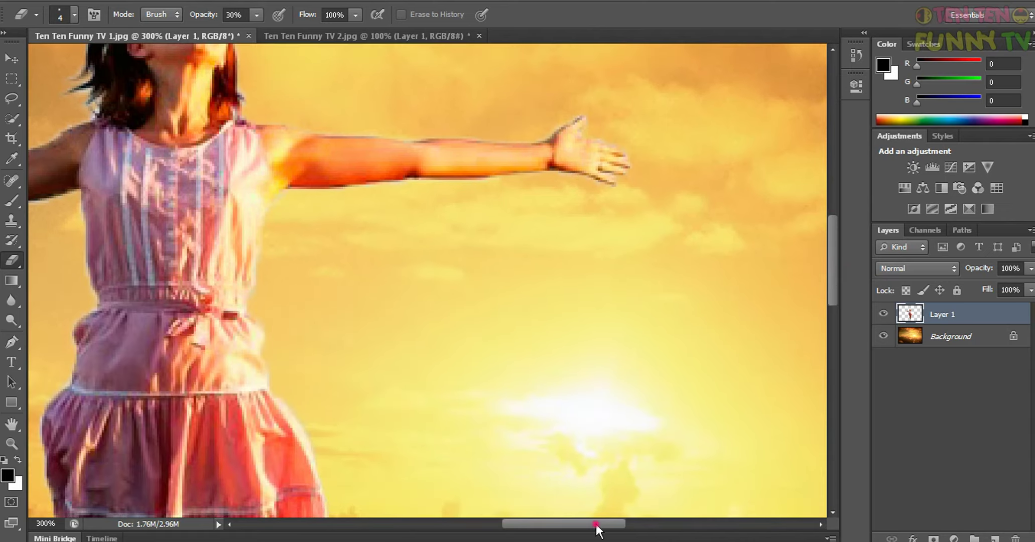
Step: Erase white fringe along the left arm's upper edge, thumb and lower edge, then view at 100%
mouse_move(596, 524)
mouse_down()
mouse_move(468, 536)
mouse_move(517, 536)
mouse_up()
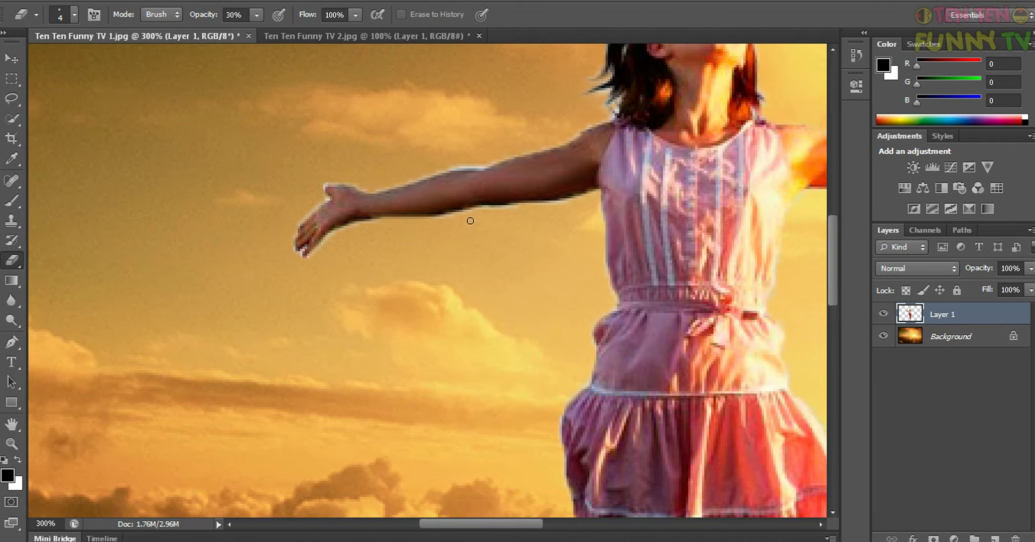
drag(492, 164, 424, 171)
drag(335, 179, 331, 181)
click(513, 208)
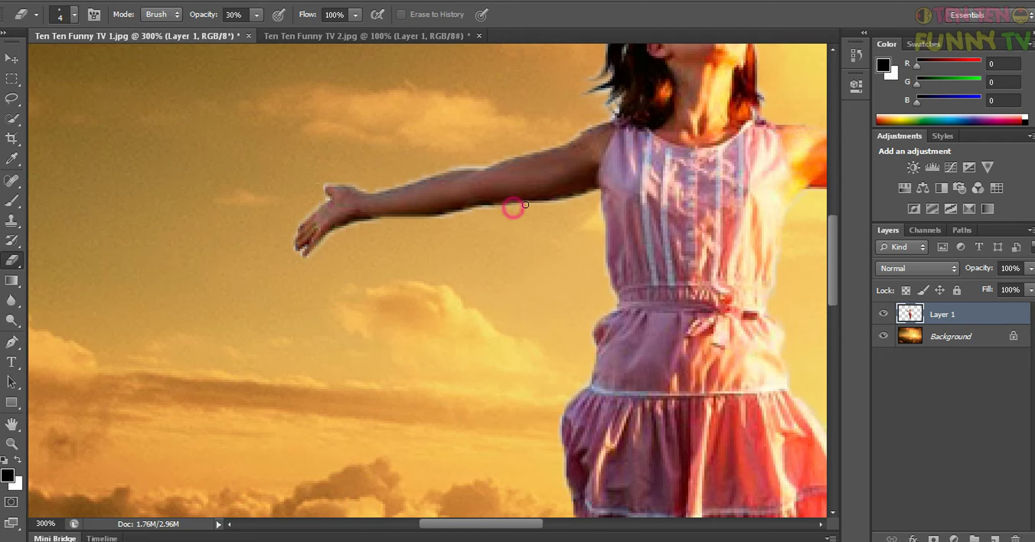
click(499, 207)
click(569, 203)
key(ctrl+1)
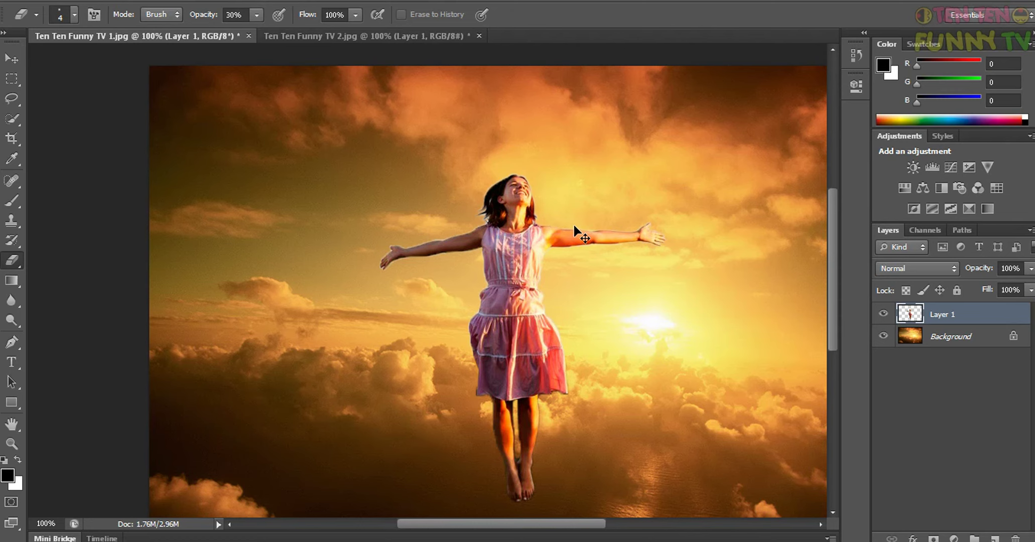
Step: Erase the fringe along the left leg's outer edge and return to 100% view
key(ctrl+plus)
key(ctrl+plus)
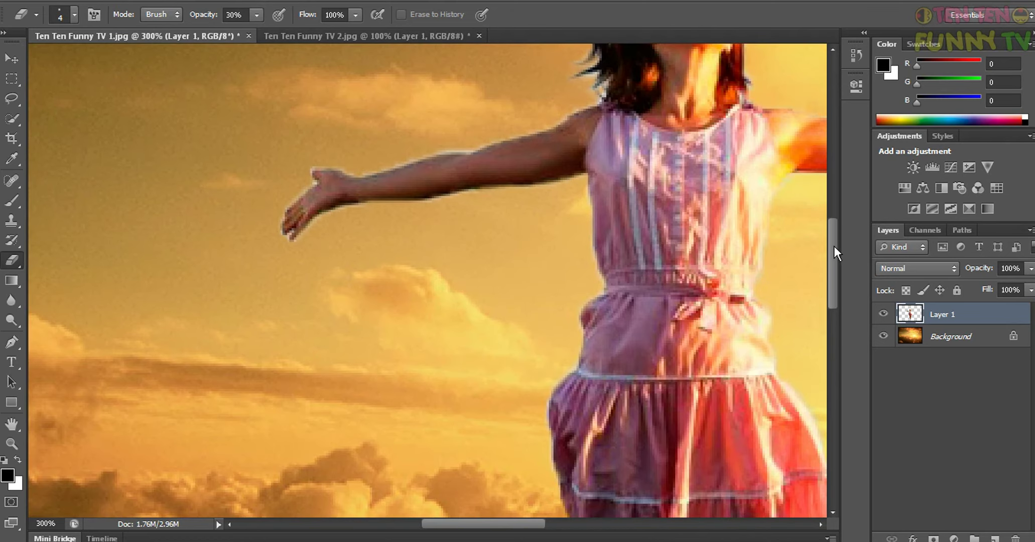
drag(834, 246, 832, 338)
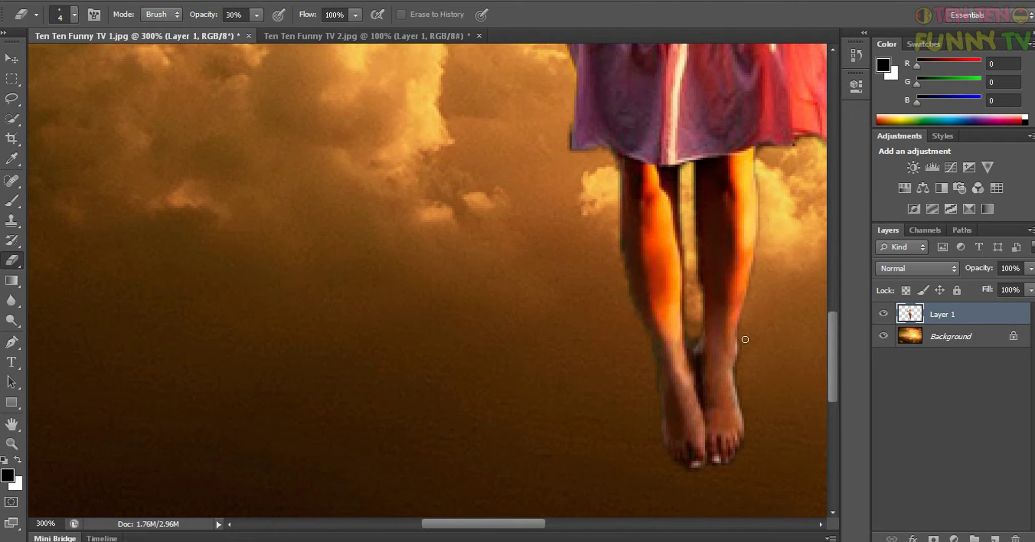
mouse_move(619, 234)
mouse_down()
mouse_move(620, 282)
mouse_move(647, 370)
mouse_move(666, 385)
mouse_up()
key(ctrl+0)
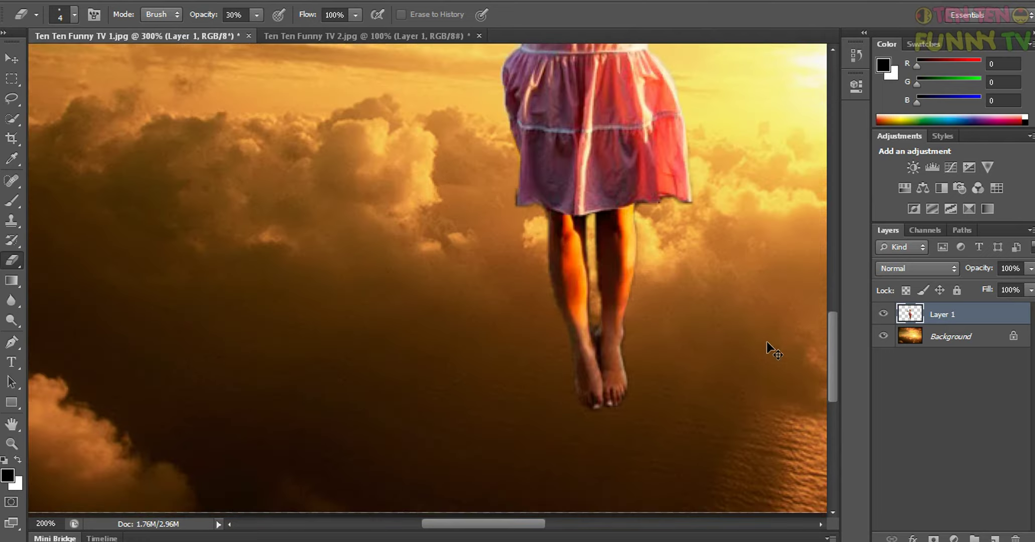
key(ctrl+1)
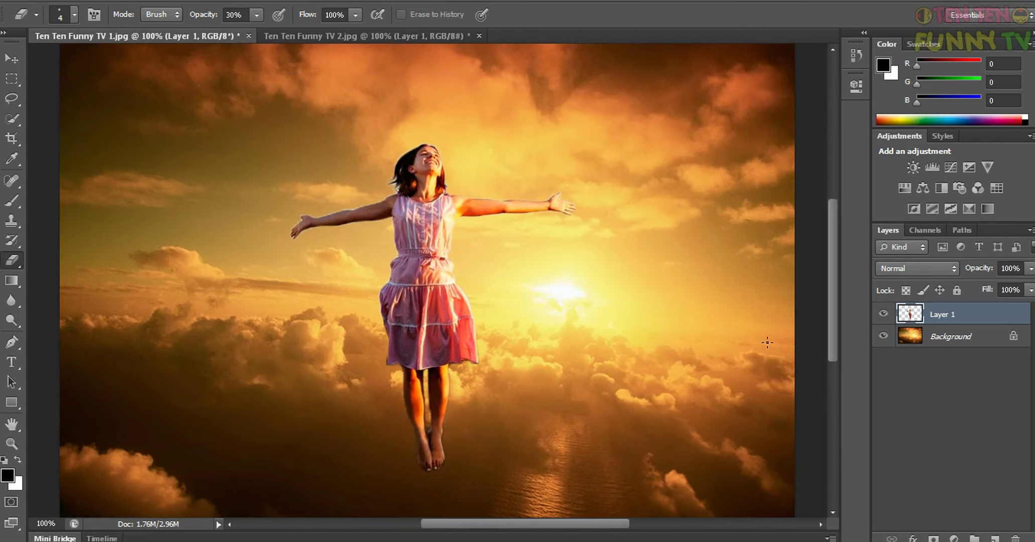
Step: Show the new fill or adjustment layer list above Layer 1, after dismissing it and Layer 1's menu once
click(956, 539)
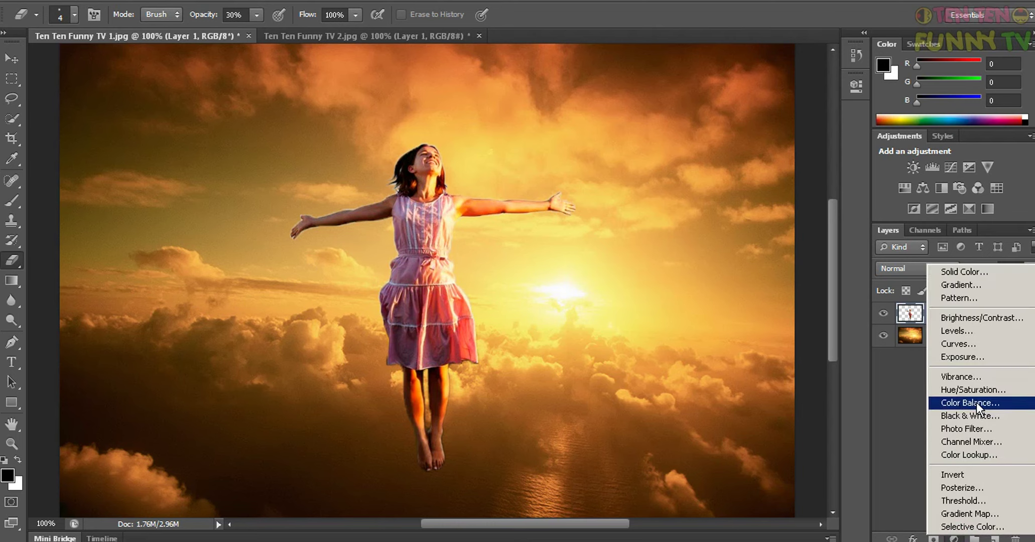
click(920, 324)
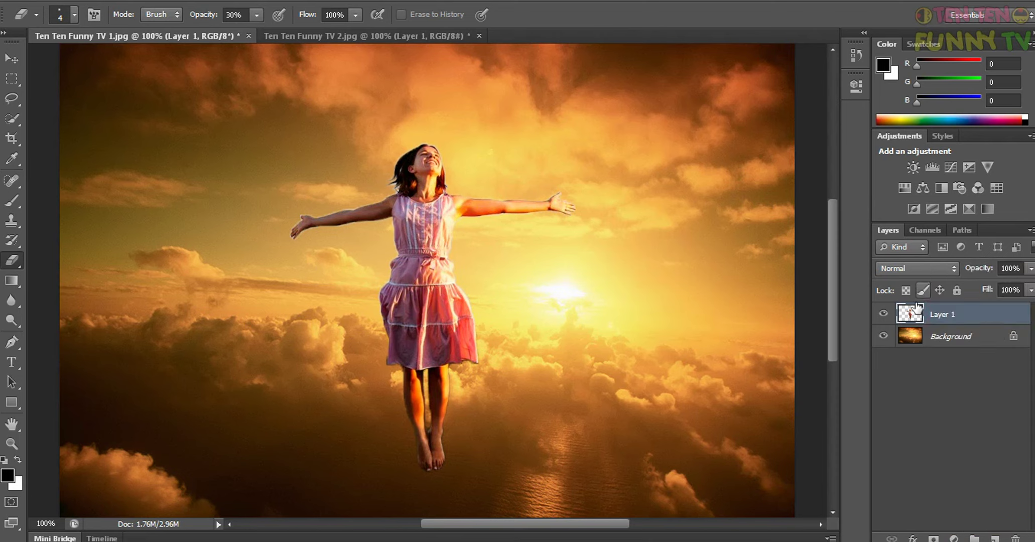
right_click(916, 313)
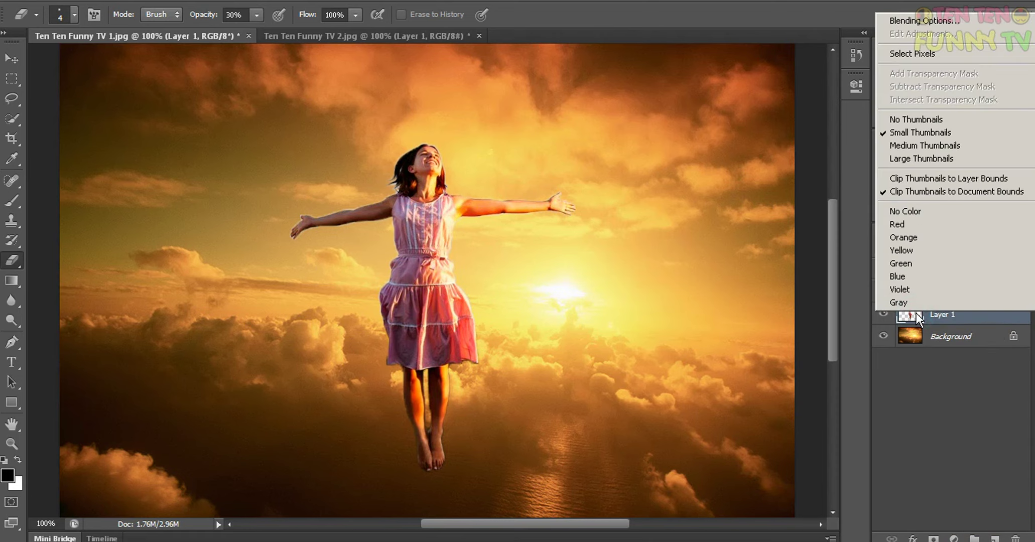
key(Escape)
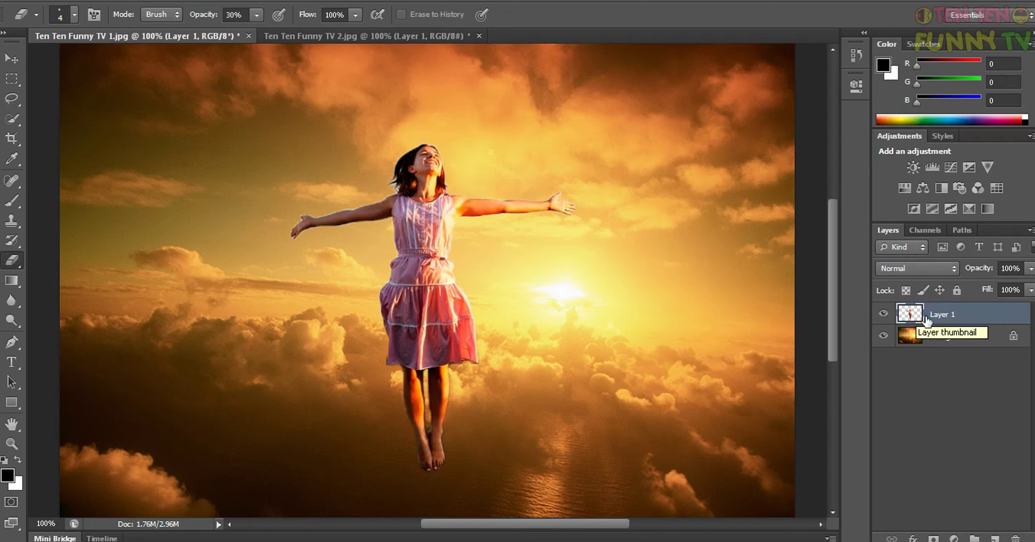
click(954, 538)
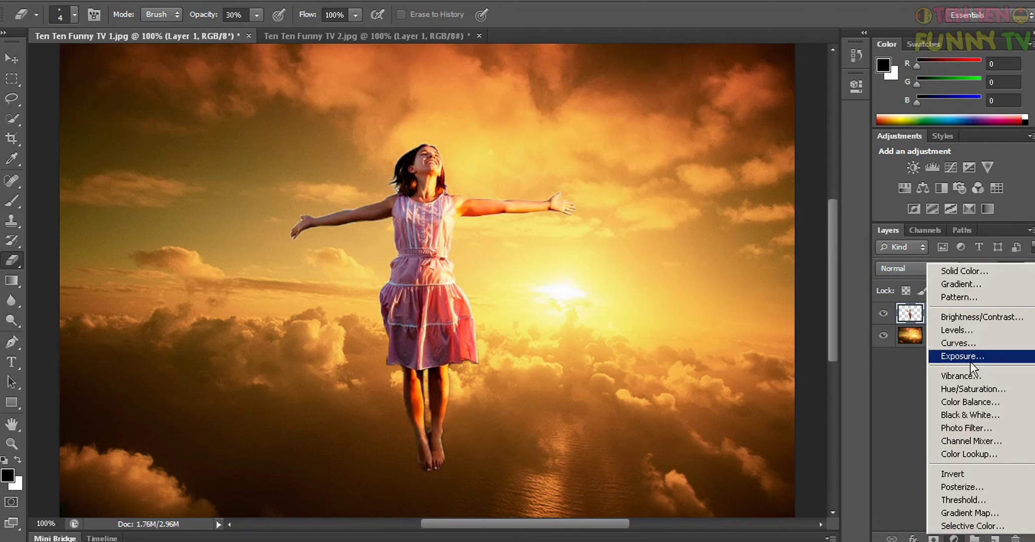
Step: Add a Color Balance layer with midtones Cyan–Red at -31, shifted toward yellow, then zoom out
click(984, 402)
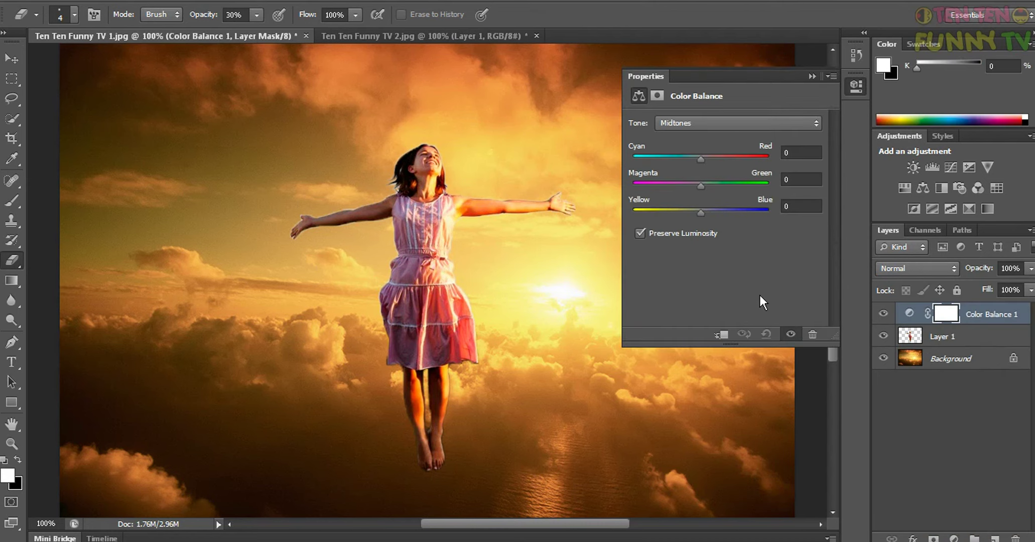
mouse_move(698, 212)
mouse_down()
mouse_move(678, 211)
mouse_move(718, 216)
mouse_move(708, 217)
mouse_up()
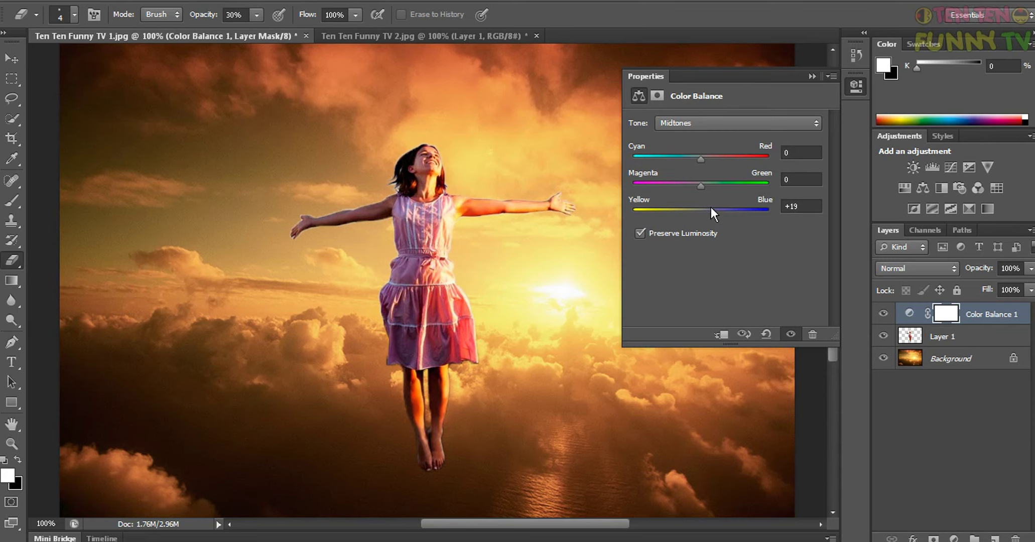
mouse_move(711, 207)
mouse_down()
mouse_move(693, 213)
mouse_move(708, 215)
mouse_move(697, 216)
mouse_move(699, 186)
mouse_move(708, 190)
mouse_move(697, 192)
mouse_up()
drag(700, 161, 692, 161)
drag(686, 159, 679, 162)
click(812, 77)
key(ctrl+minus)
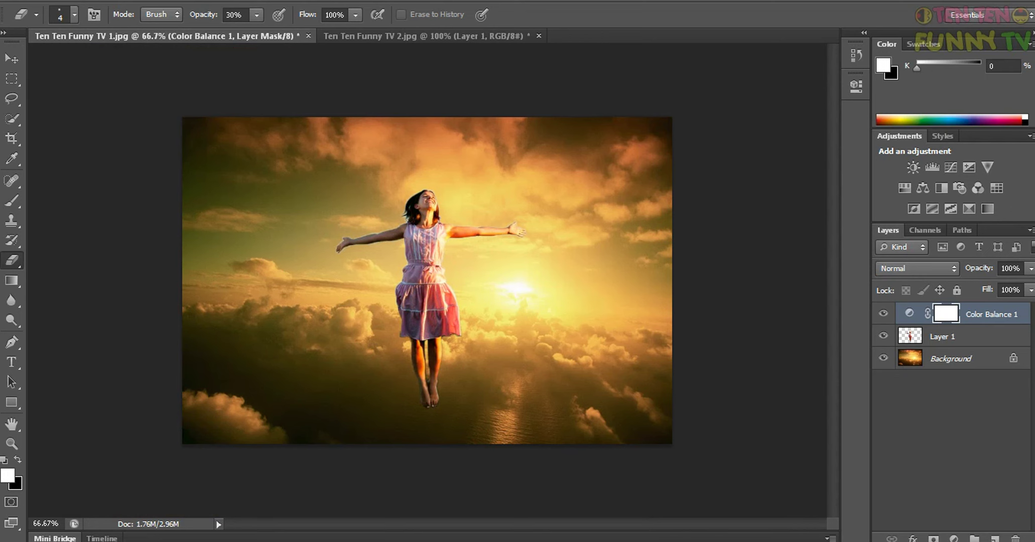
Step: Bring the Notepad thank-you note with subscription links in front of the YouTube channel page
click(592, 533)
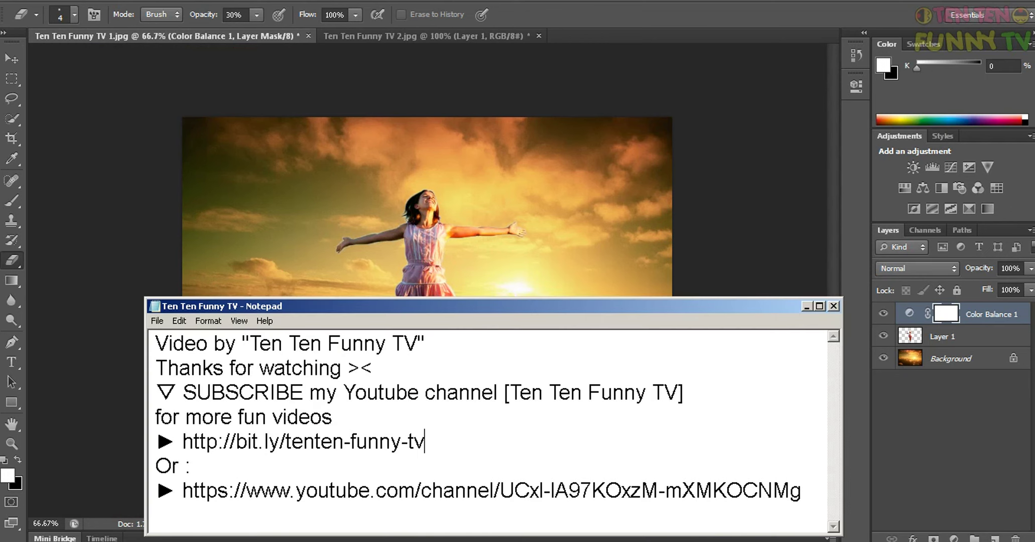
key(alt+Tab)
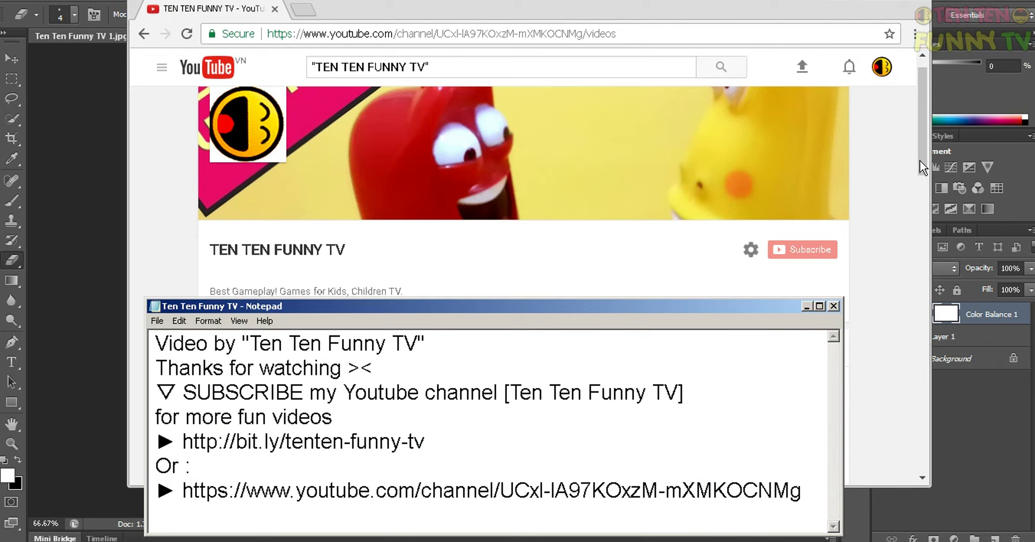
click(997, 2)
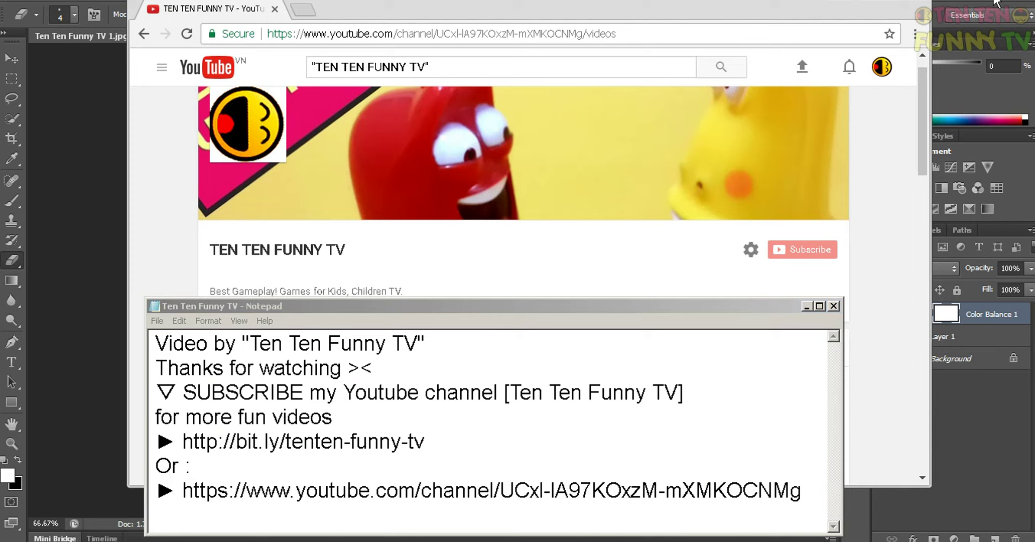